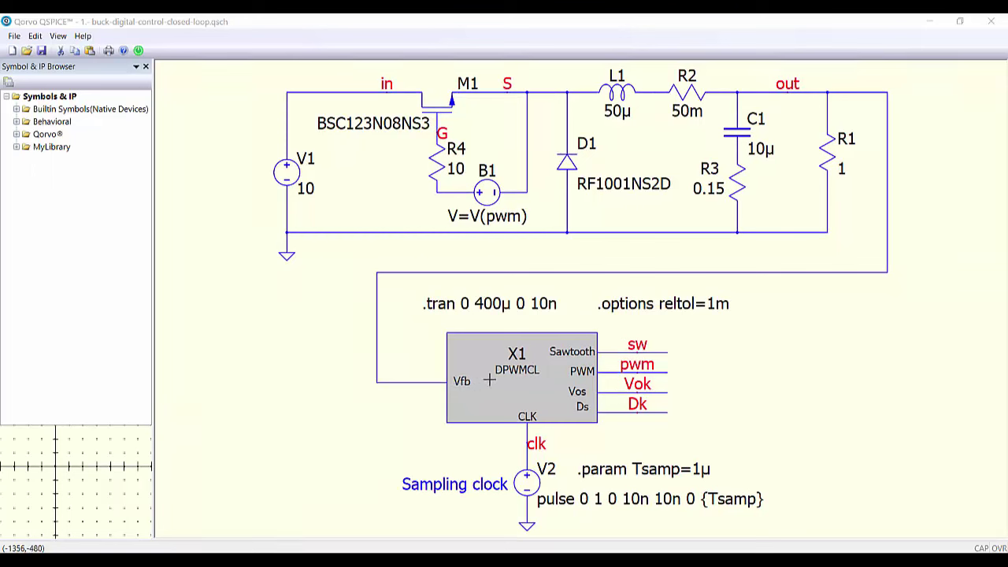
Open the X1 controller's C++ source dpwmcl.cpp and move its editor beside the schematic
right_click(509, 377)
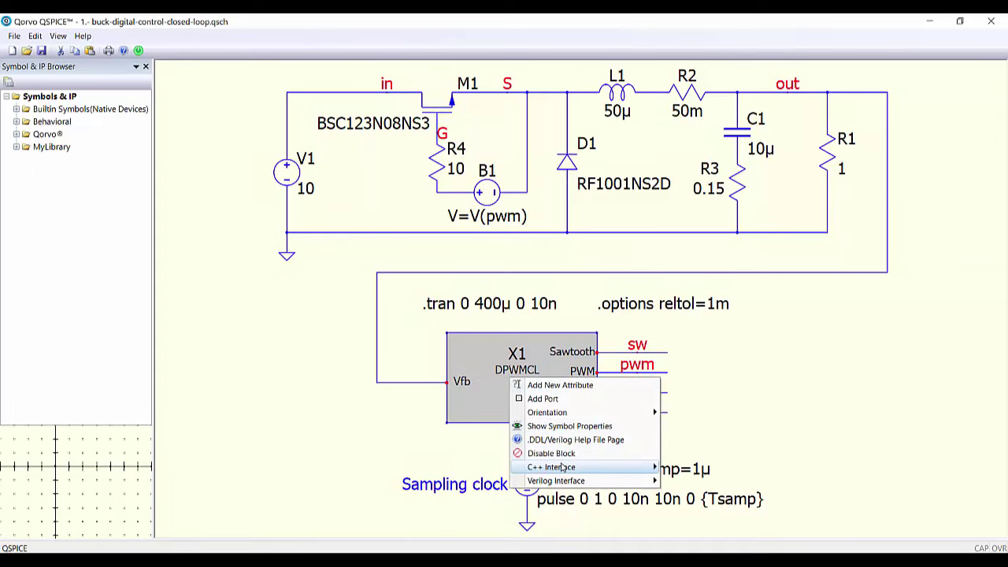
mouse_move(561, 469)
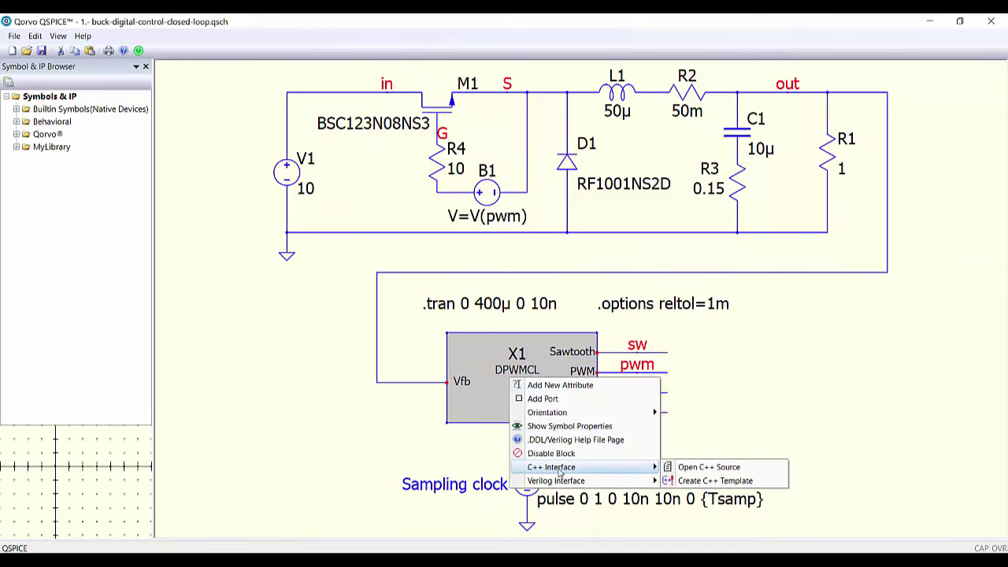
left_click(714, 471)
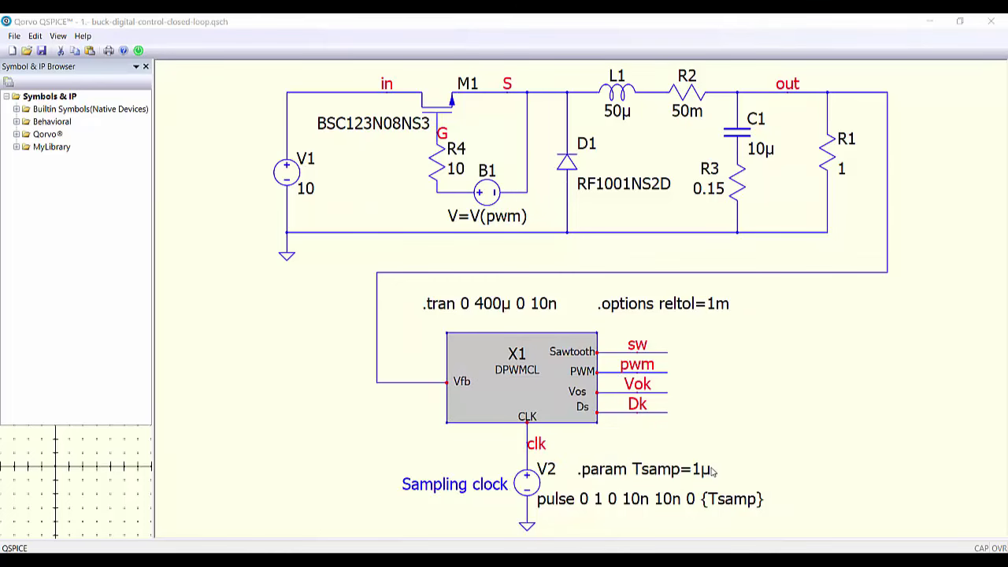
left_click_drag(240, 49, 545, 51)
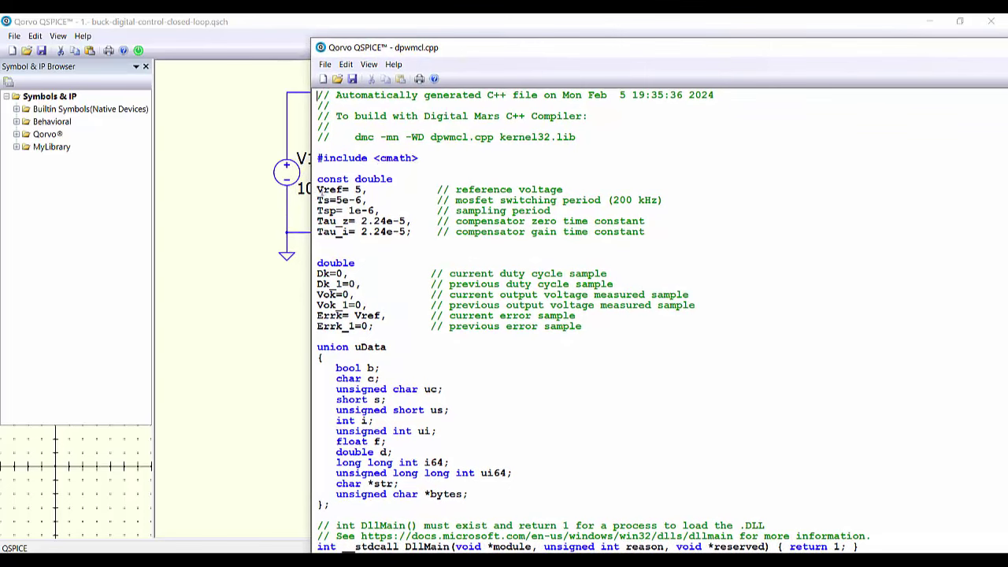
Highlight the Vref, Tsp and compensator time constants, then the Dk and Errk_1 variables
left_click_drag(317, 190, 361, 200)
left_click_drag(317, 210, 373, 211)
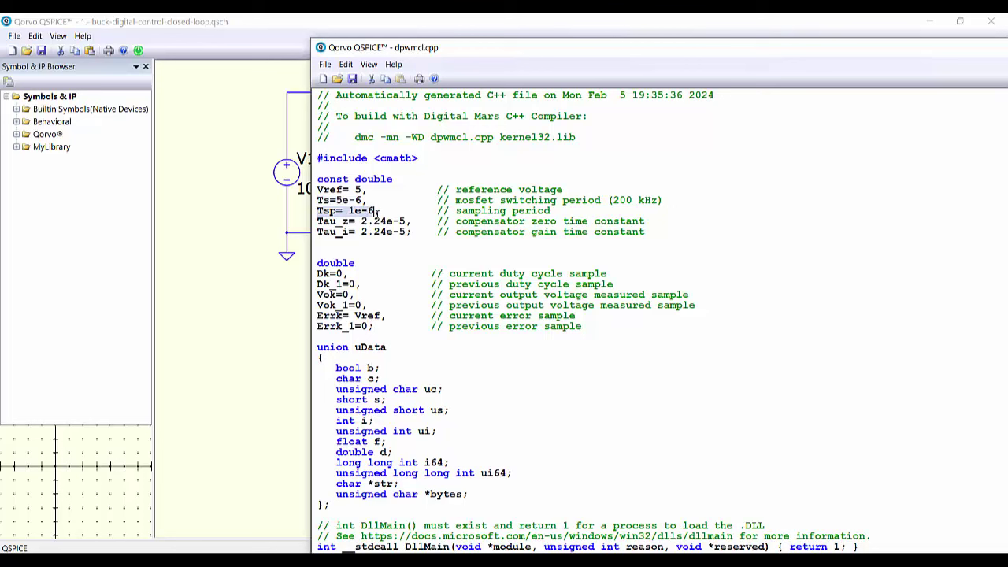
left_click_drag(318, 221, 408, 231)
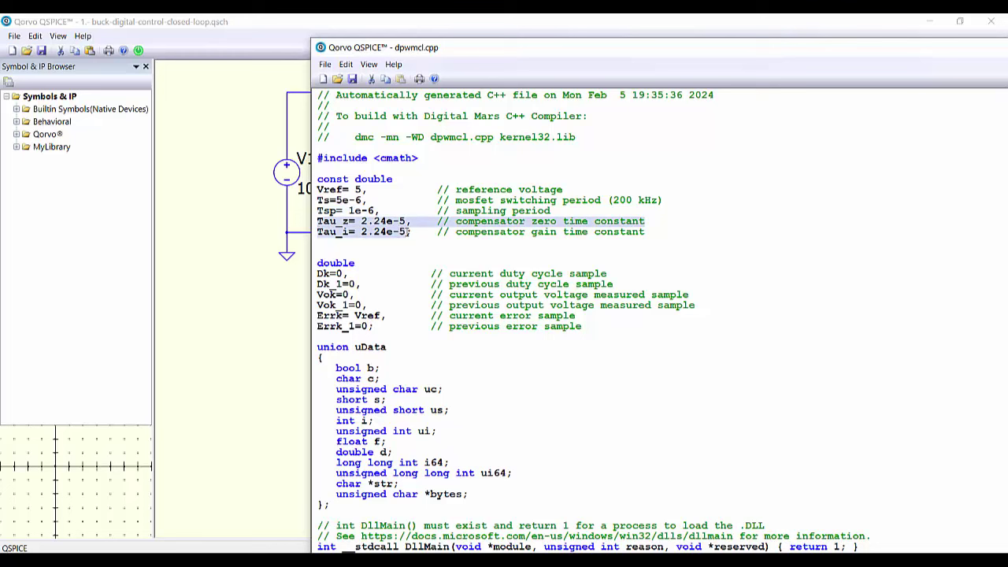
scroll(397, 217, "down", 3)
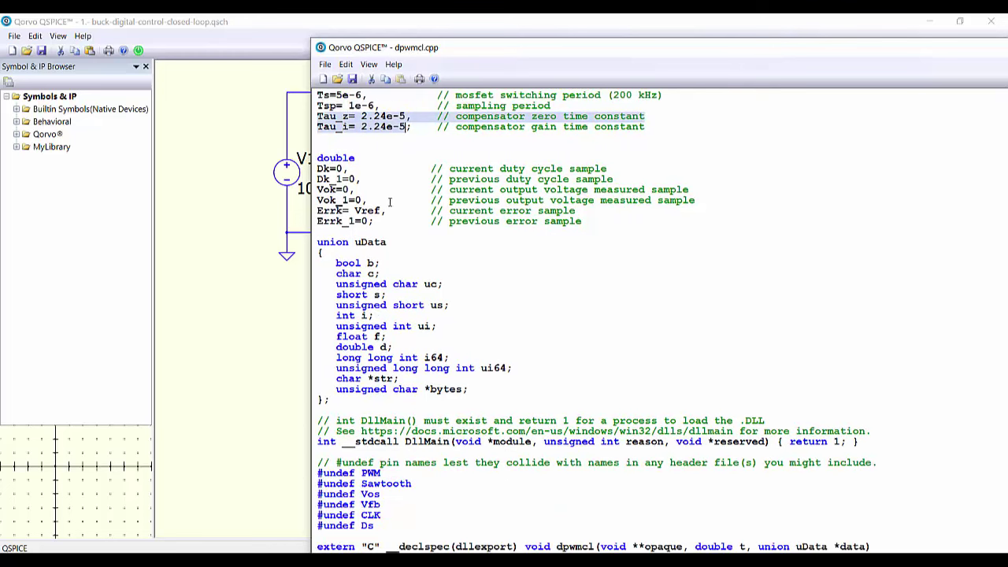
left_click(387, 200)
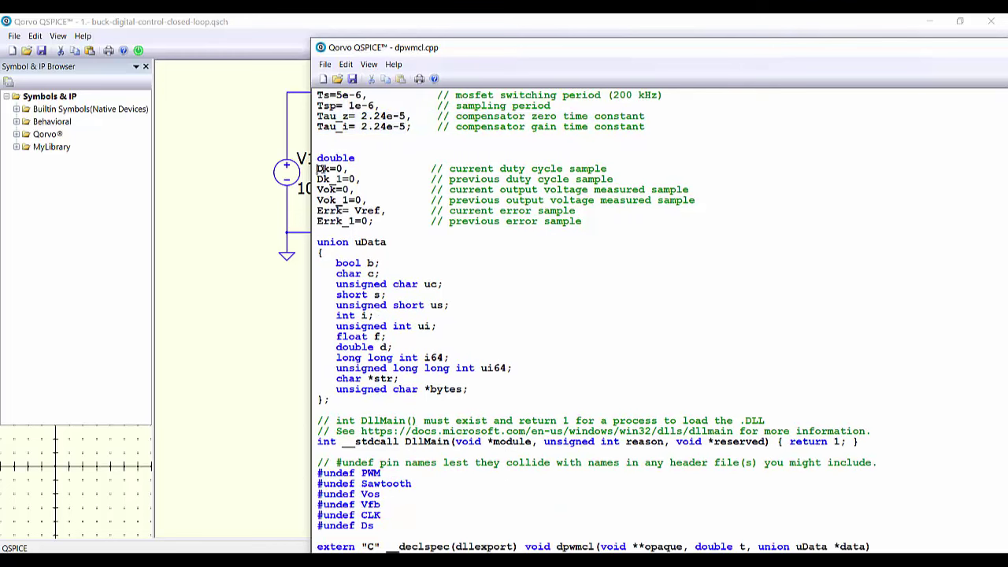
left_click_drag(318, 169, 379, 211)
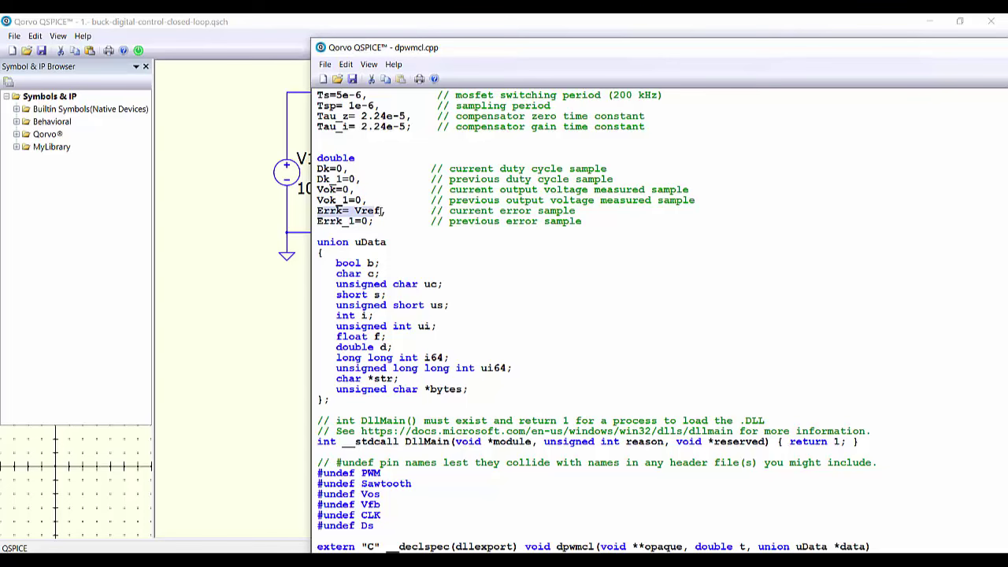
left_click_drag(318, 222, 375, 221)
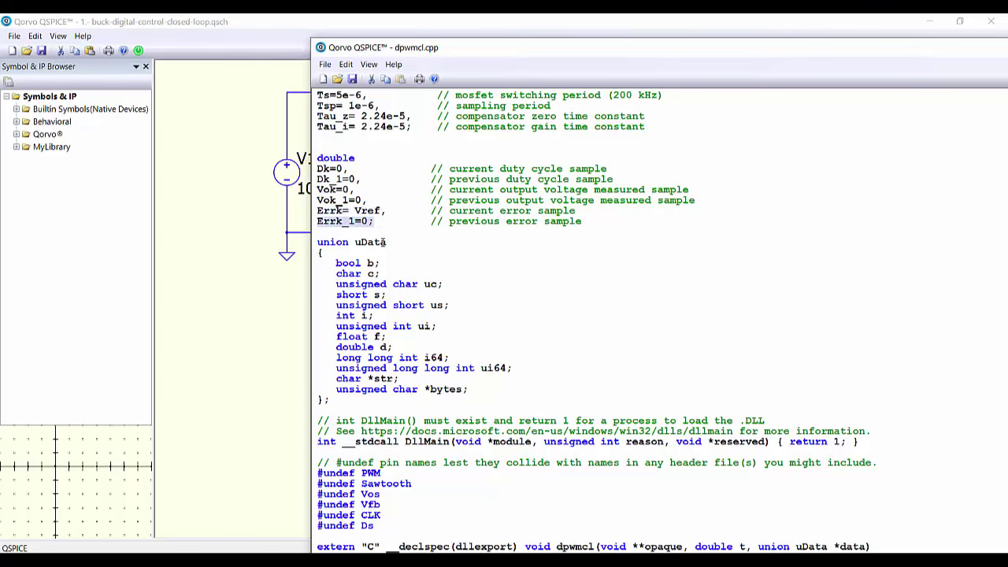
scroll(369, 234, "down", 8)
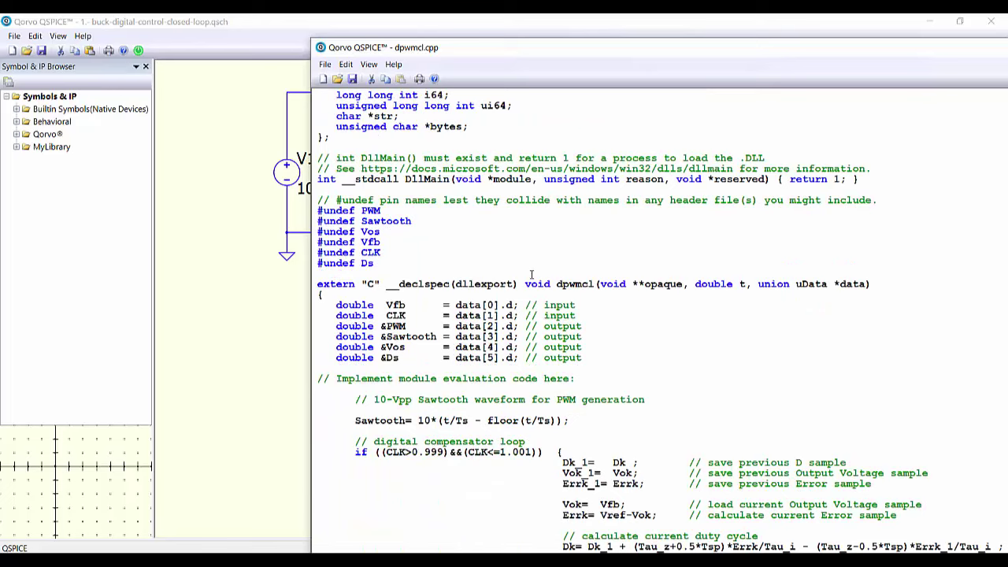
scroll(529, 275, "down", 5)
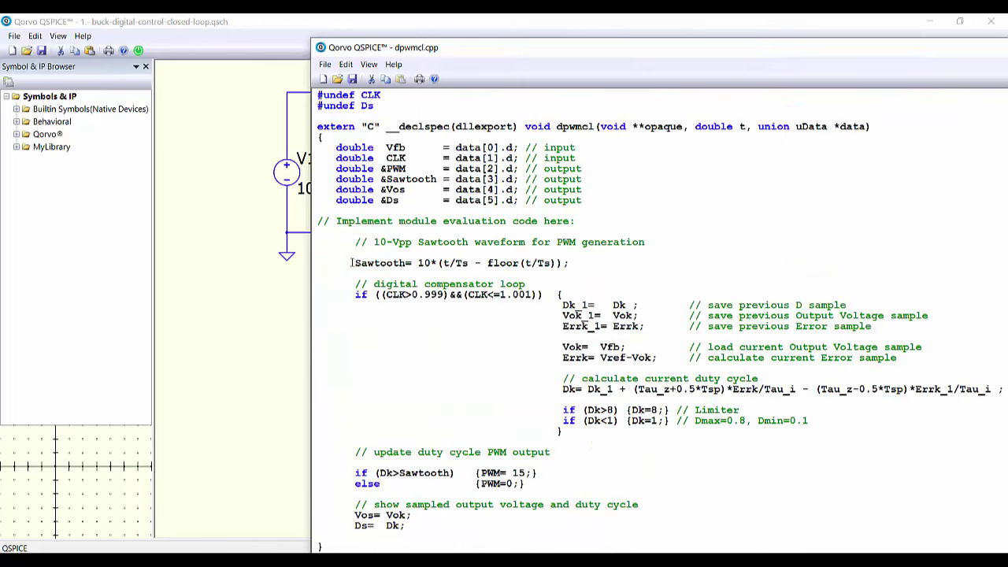
left_click_drag(350, 263, 579, 263)
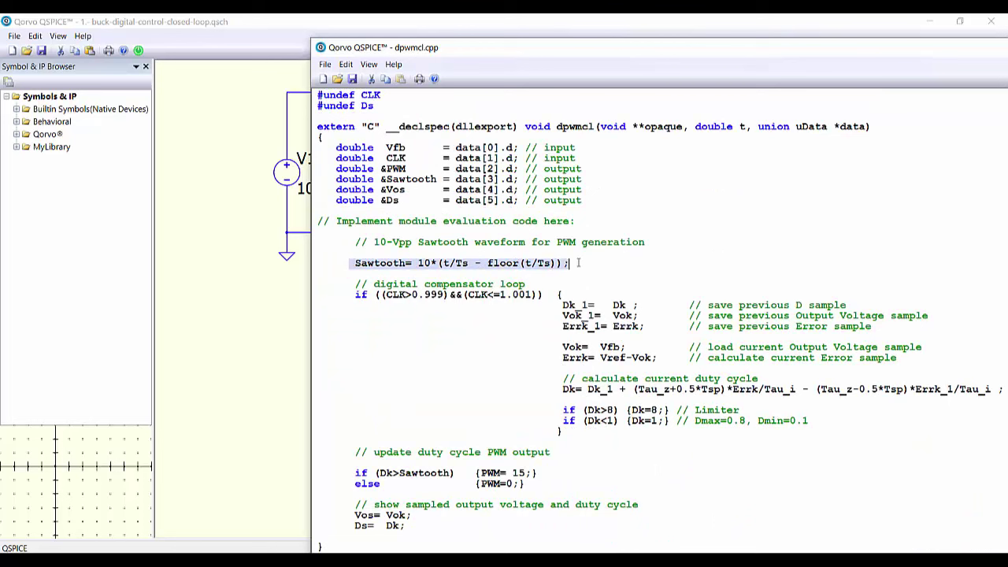
left_click(579, 264)
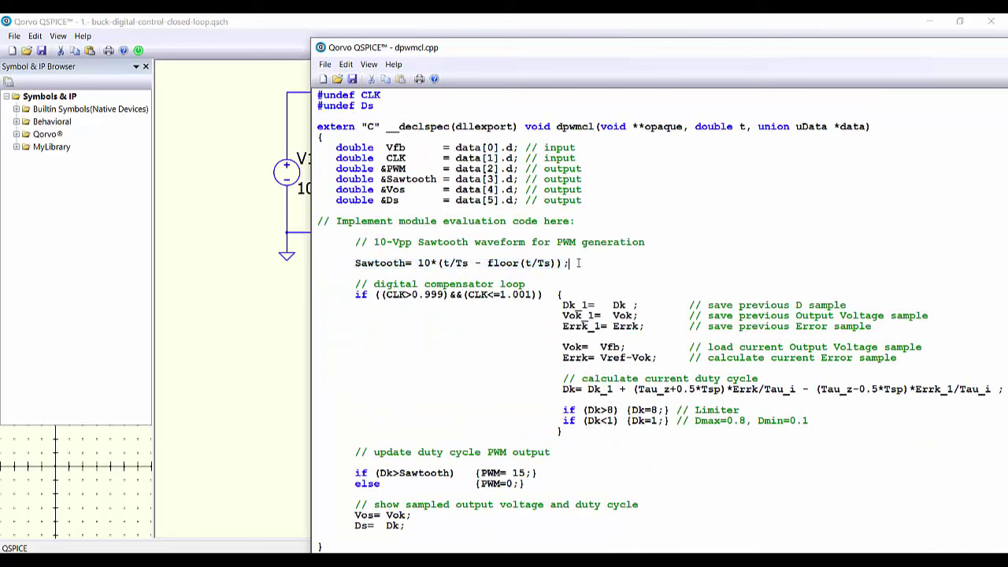
left_click_drag(355, 295, 547, 293)
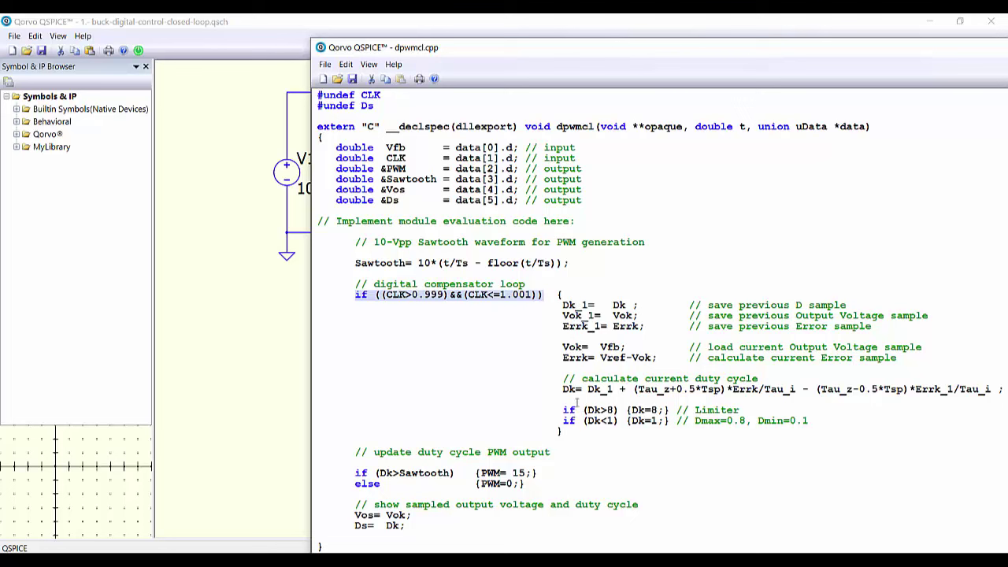
left_click_drag(562, 305, 643, 326)
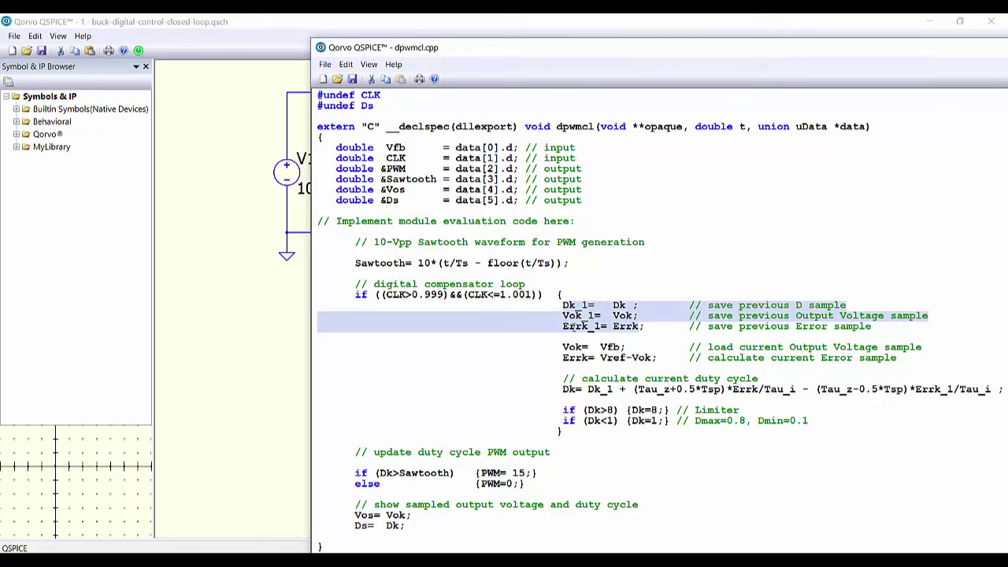
left_click_drag(563, 347, 657, 358)
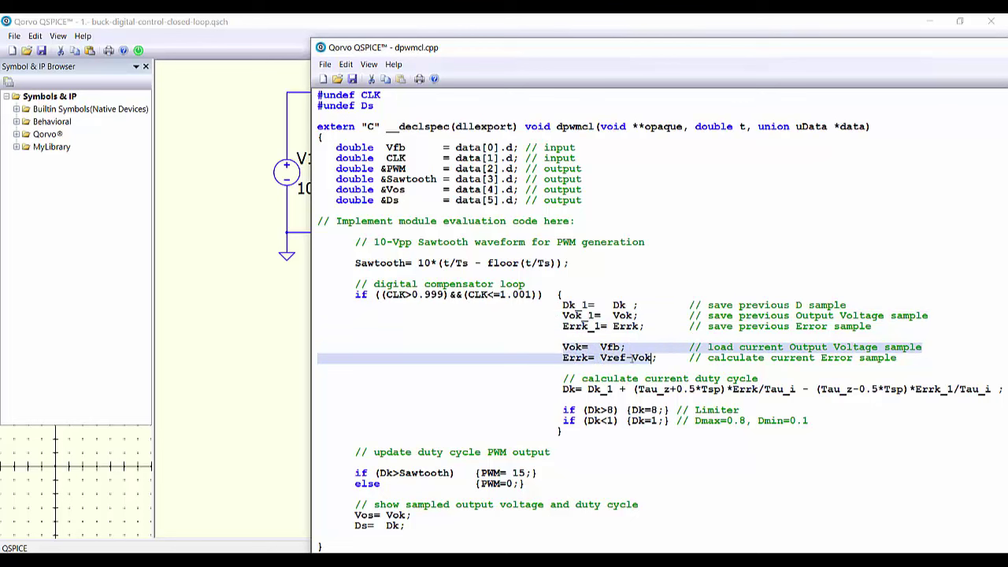
left_click_drag(562, 390, 1005, 389)
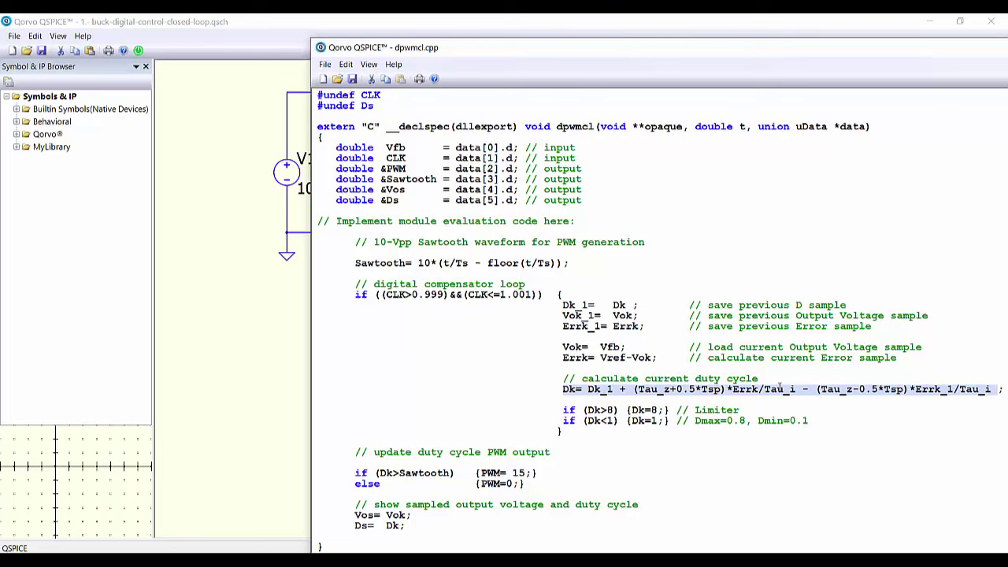
left_click_drag(732, 389, 760, 390)
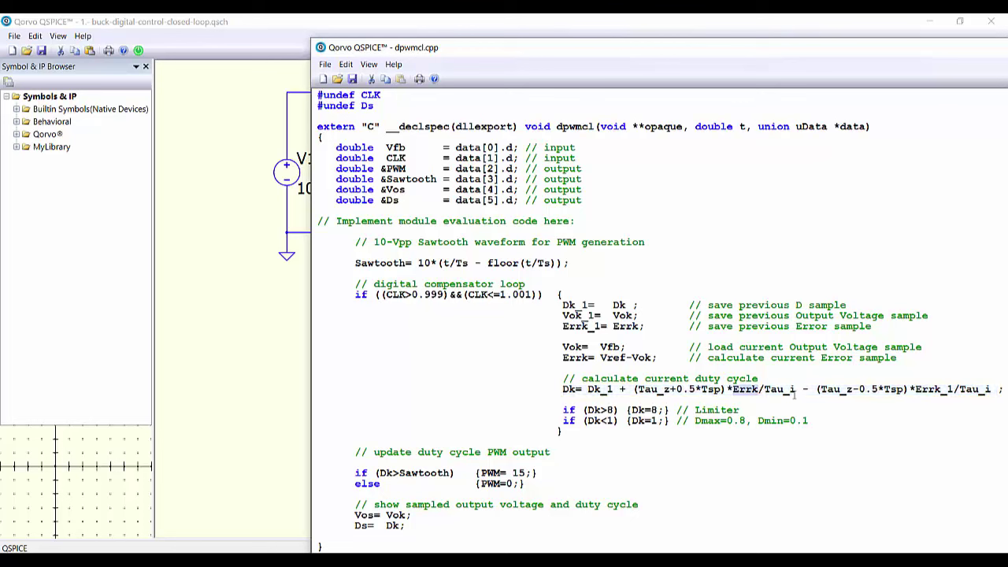
left_click_drag(916, 389, 954, 389)
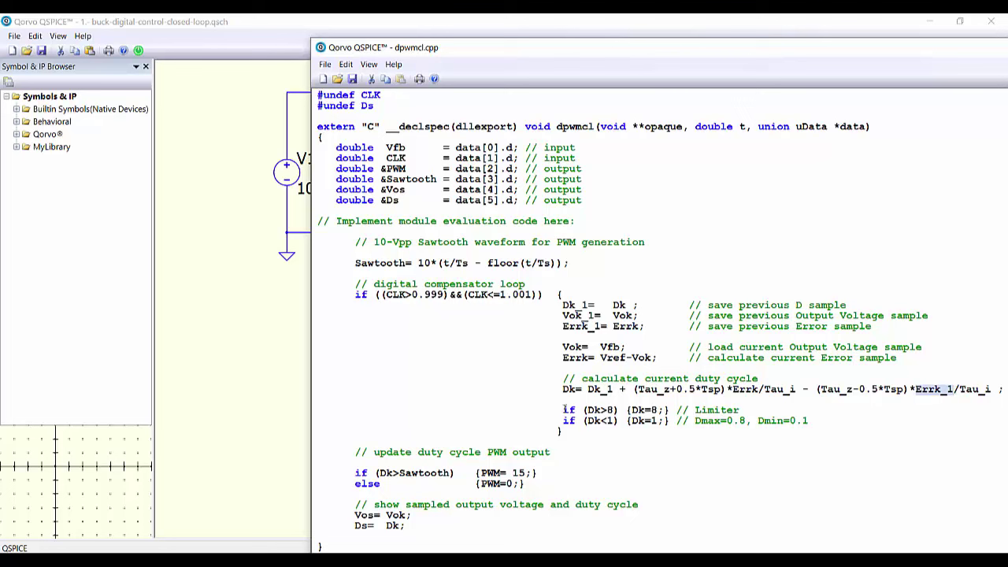
left_click_drag(564, 410, 671, 421)
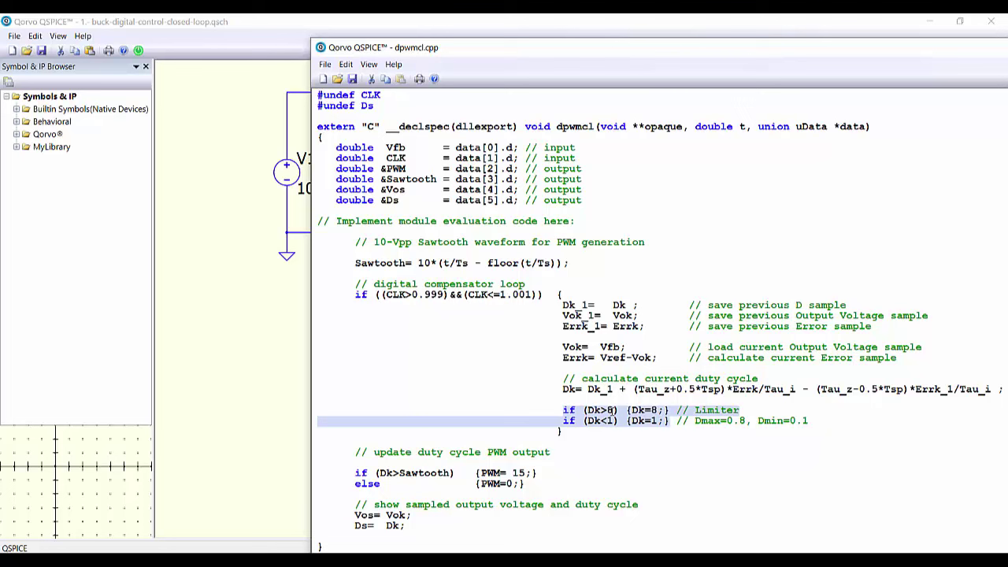
left_click_drag(418, 262, 457, 263)
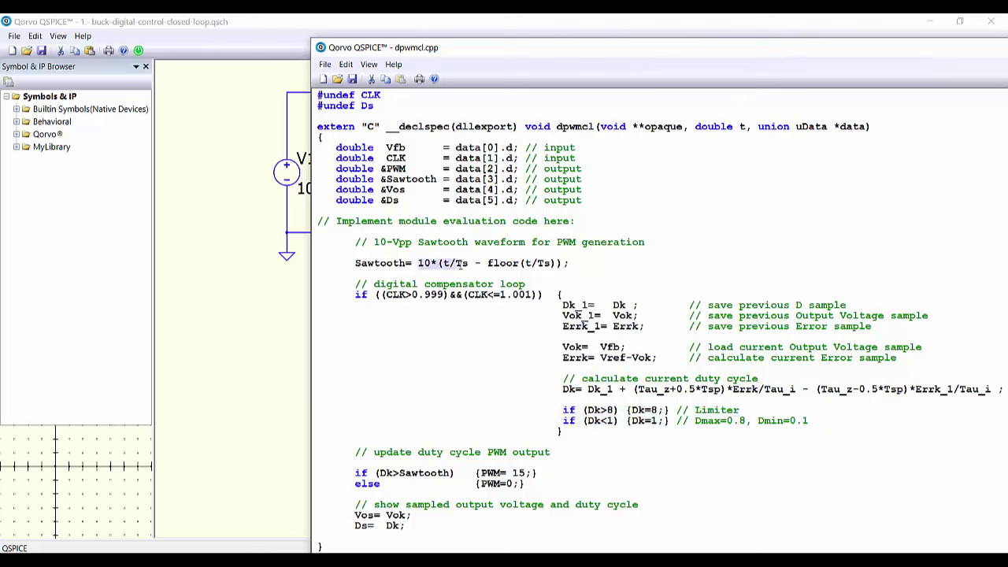
left_click_drag(584, 410, 664, 411)
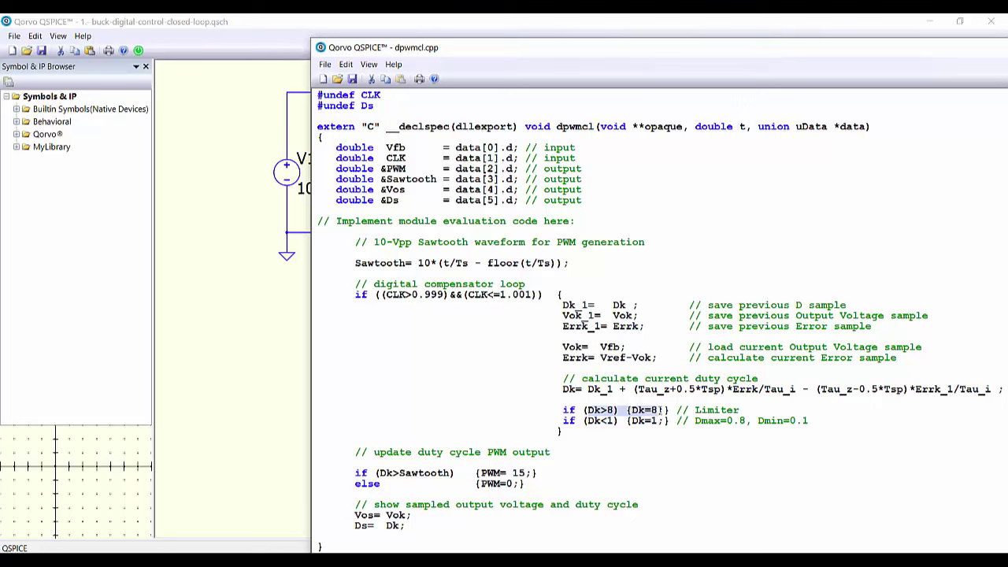
left_click_drag(584, 421, 658, 421)
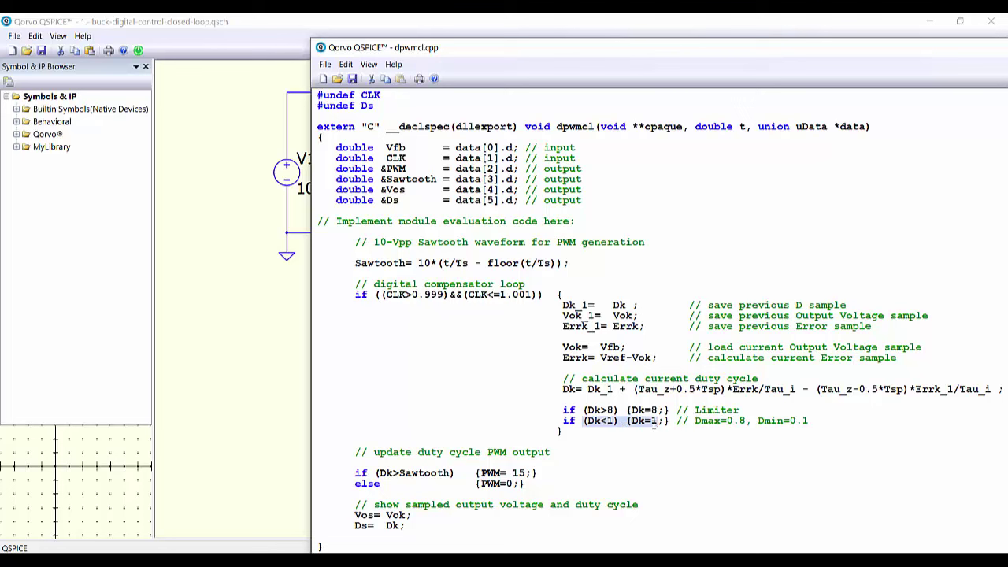
left_click_drag(356, 473, 528, 484)
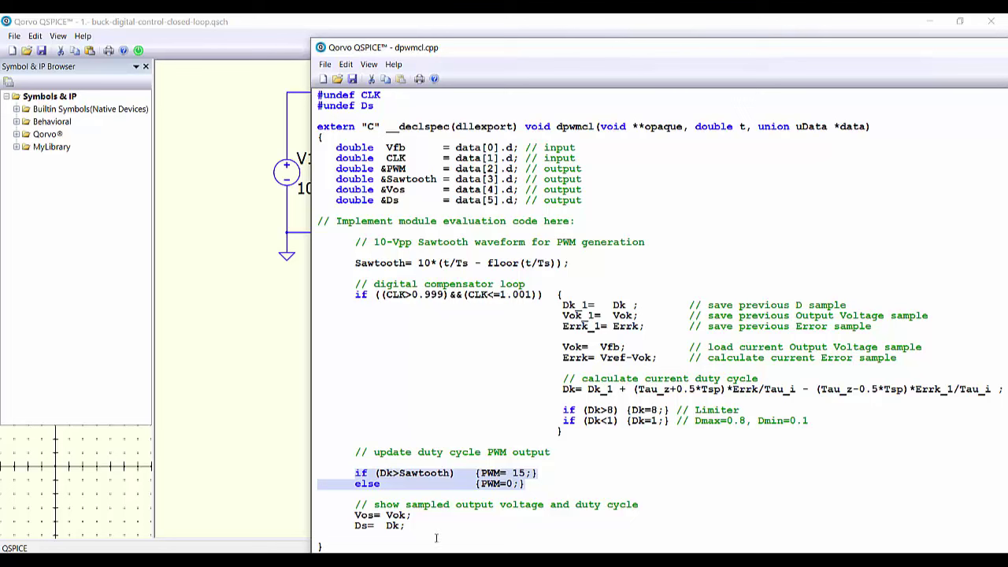
left_click_drag(405, 526, 349, 516)
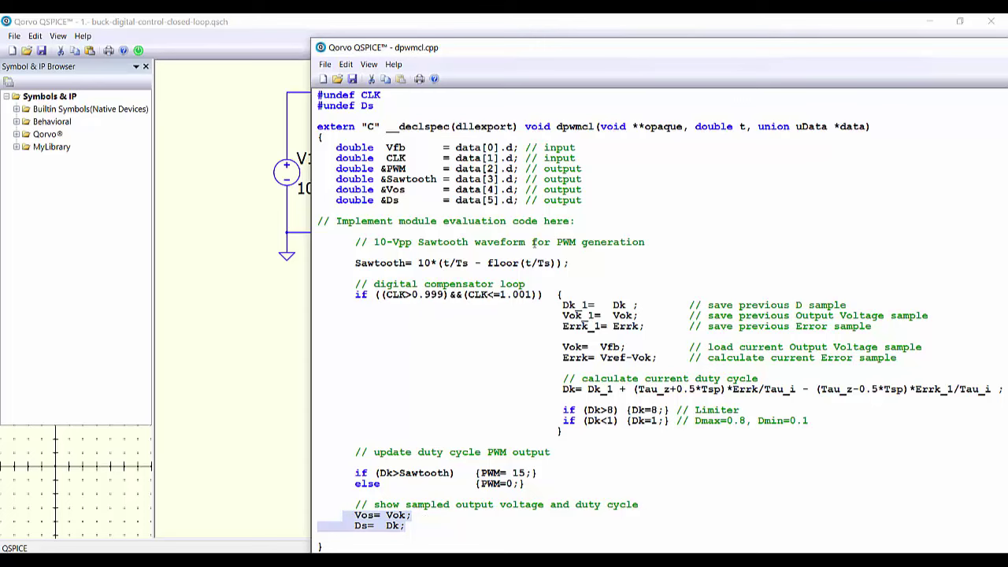
Compile the C++ code, run the simulation and plot V(out) for the startup response
right_click(534, 242)
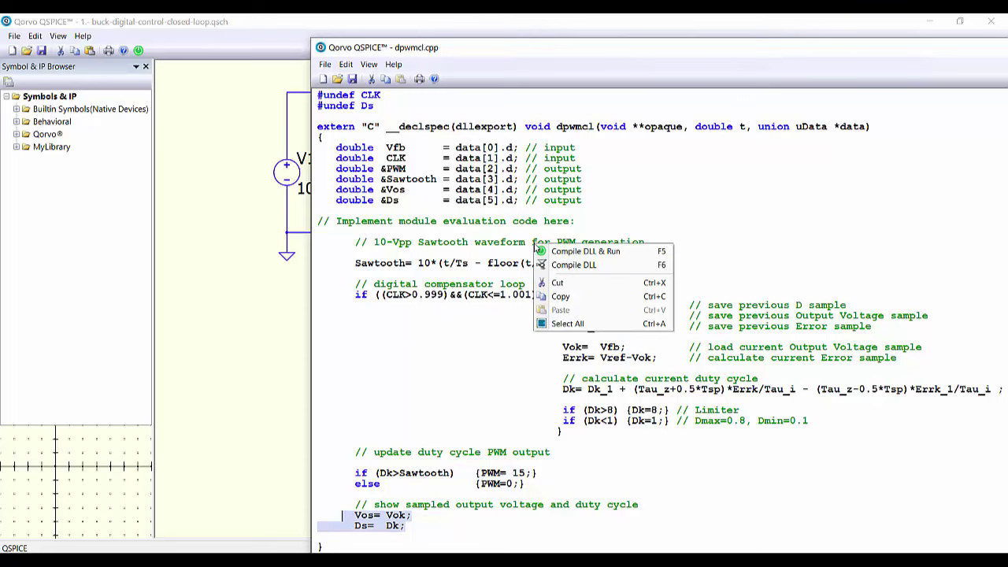
left_click(613, 252)
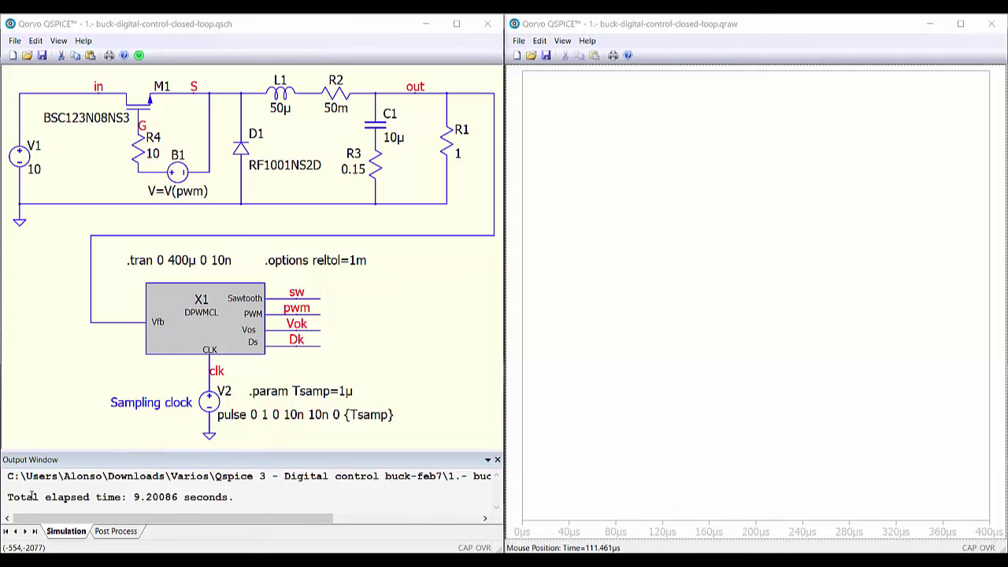
left_click_drag(45, 497, 235, 497)
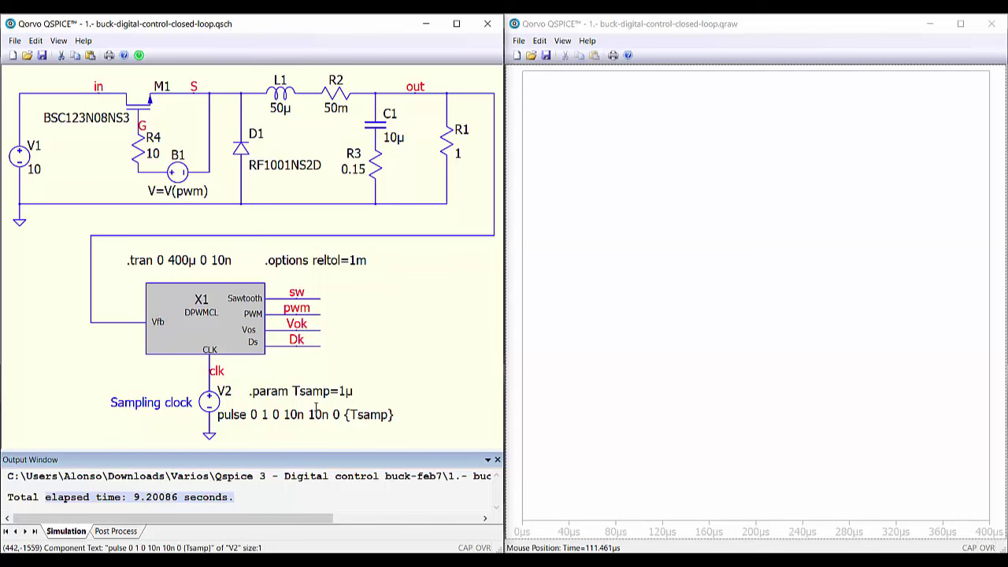
left_click(439, 100)
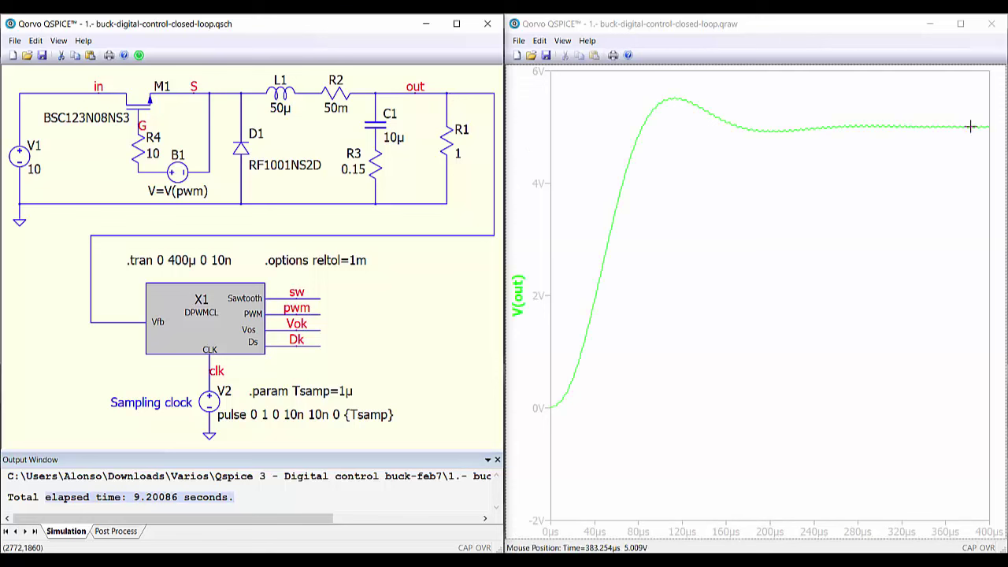
Add a plot pane, move V(out) into the top pane and plot V(dk) below it
right_click(805, 182)
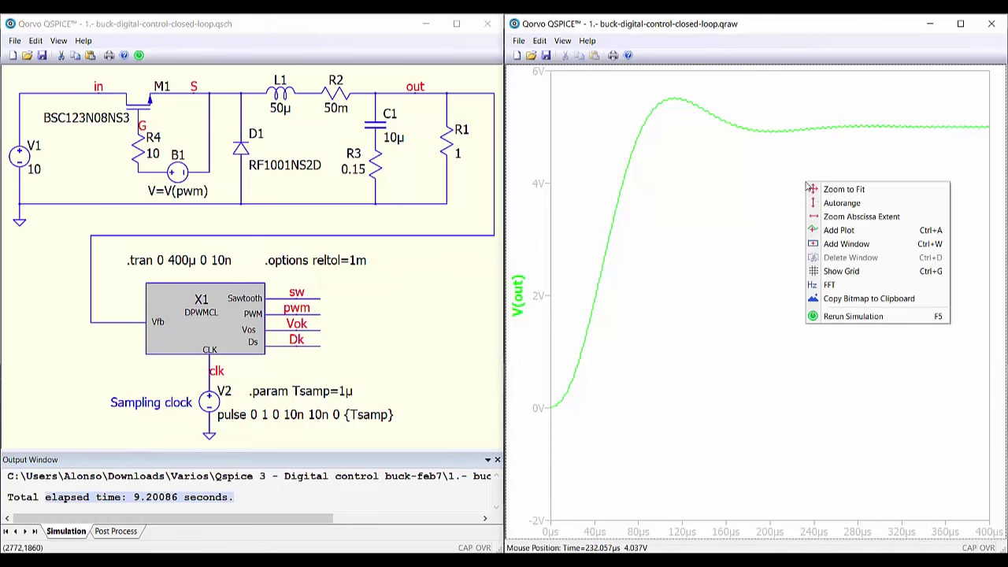
left_click(842, 246)
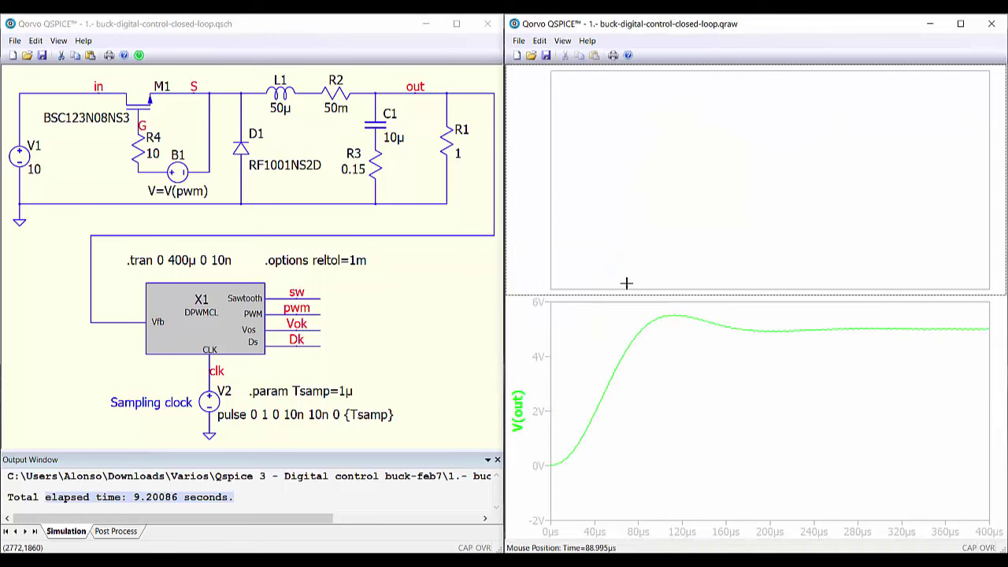
left_click_drag(526, 247, 526, 246)
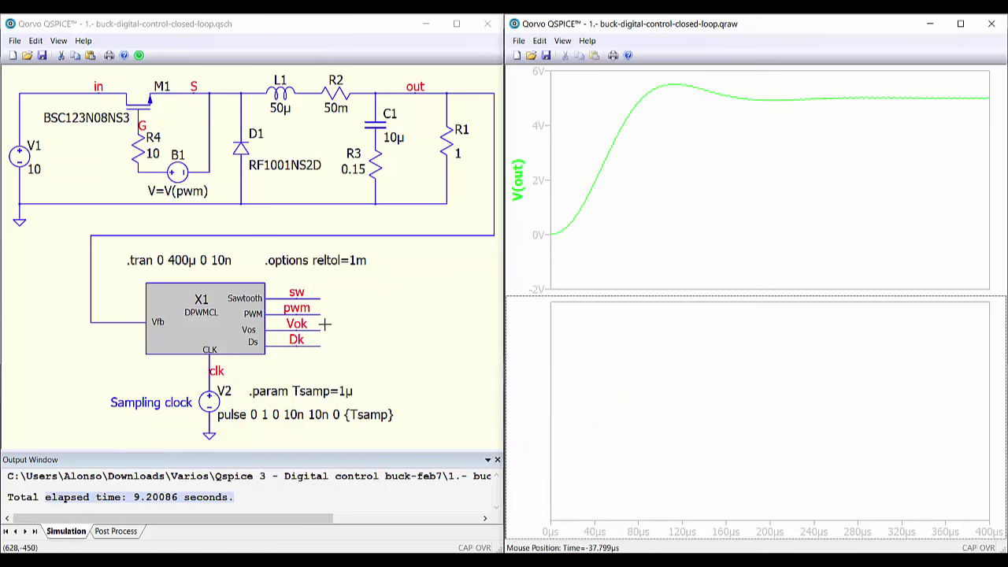
mouse_move(312, 352)
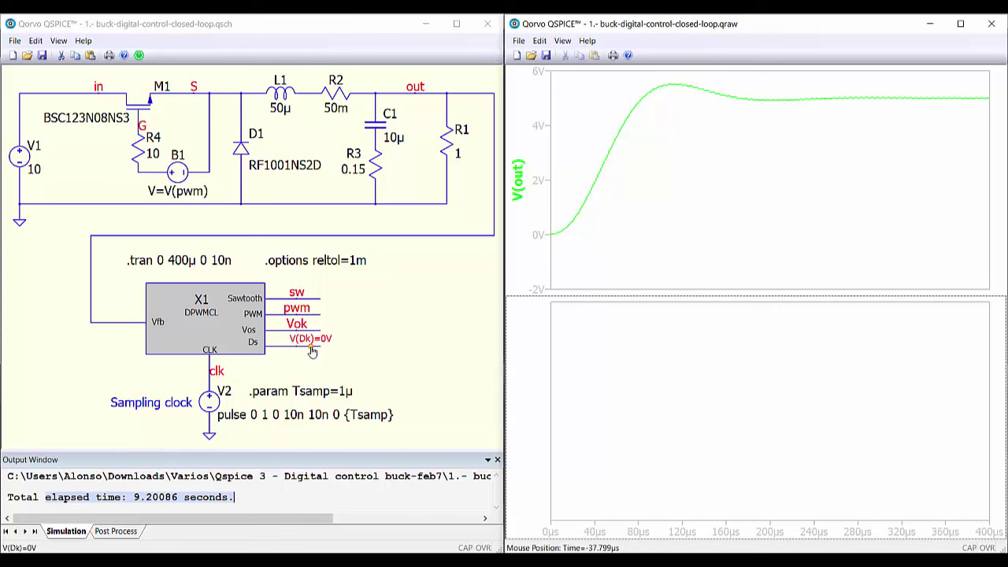
left_click(312, 351)
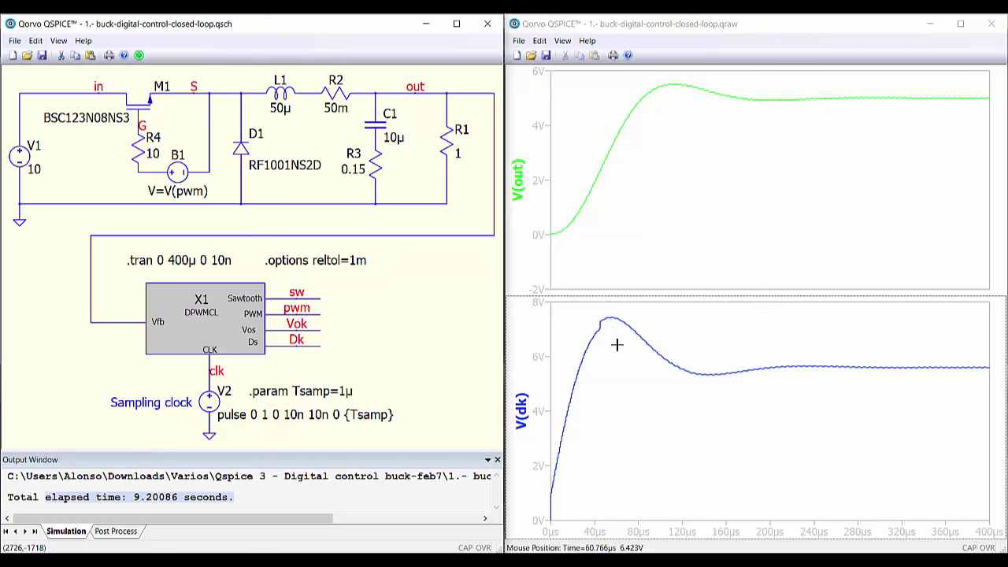
Add the V(sw) sawtooth and move V(sw) and V(dk) into a new middle pane
left_click(316, 301)
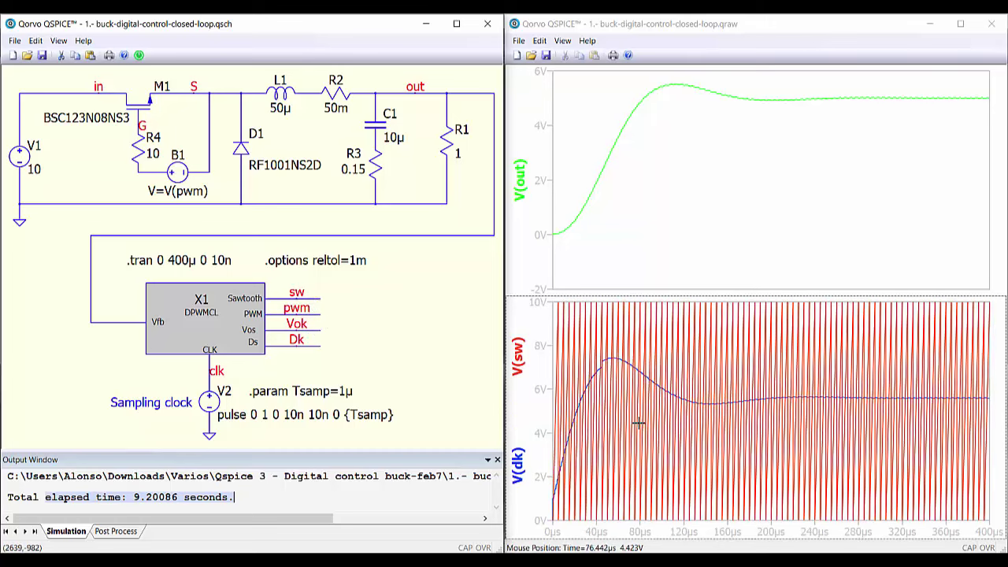
left_click_drag(587, 301, 684, 530)
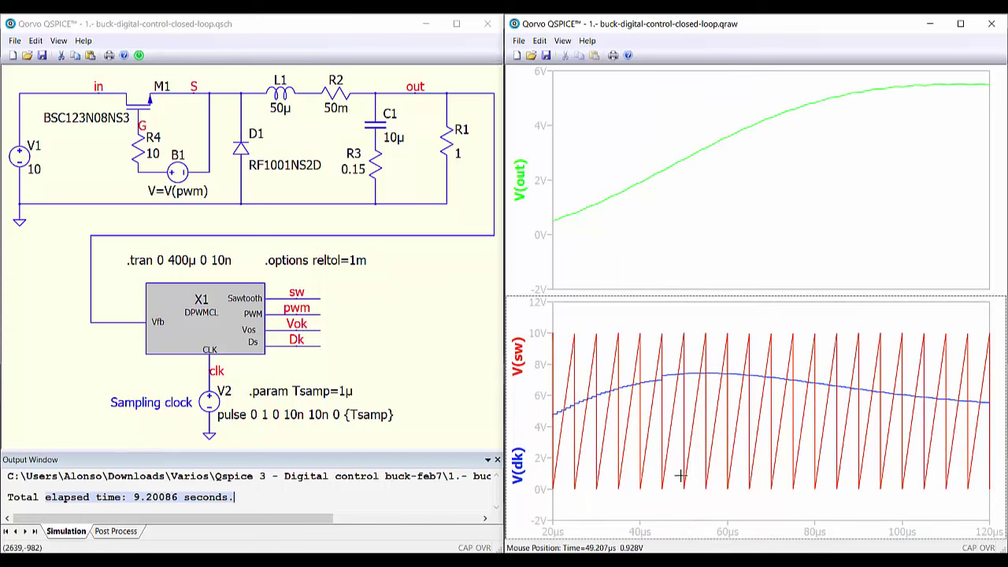
right_click(691, 394)
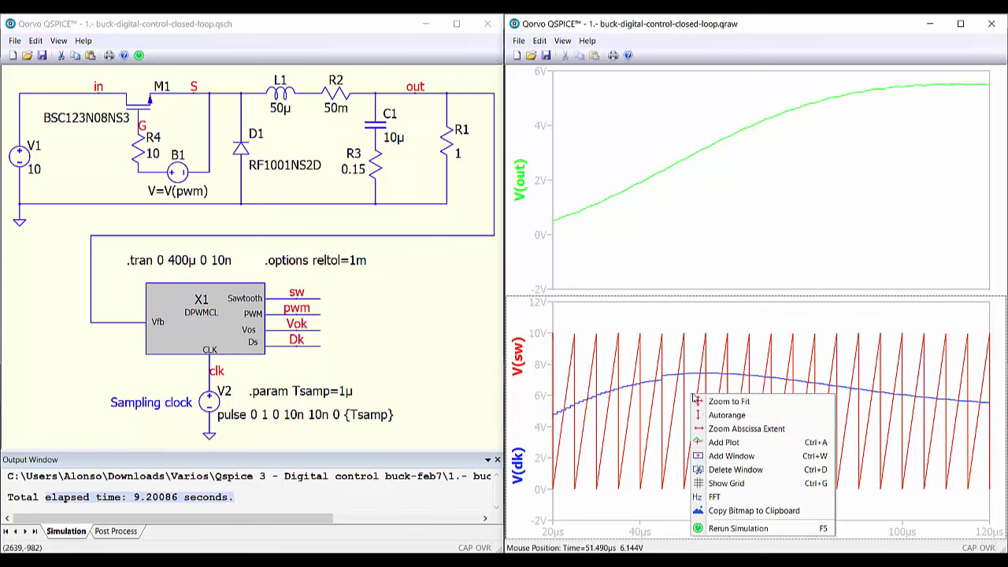
left_click(731, 456)
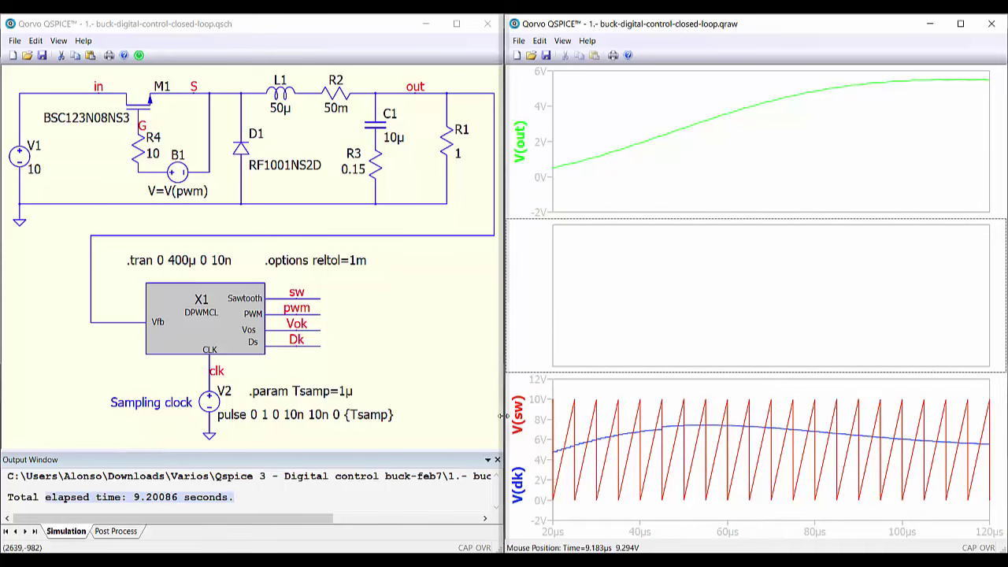
left_click_drag(518, 415, 519, 304)
left_click_drag(518, 445, 556, 327)
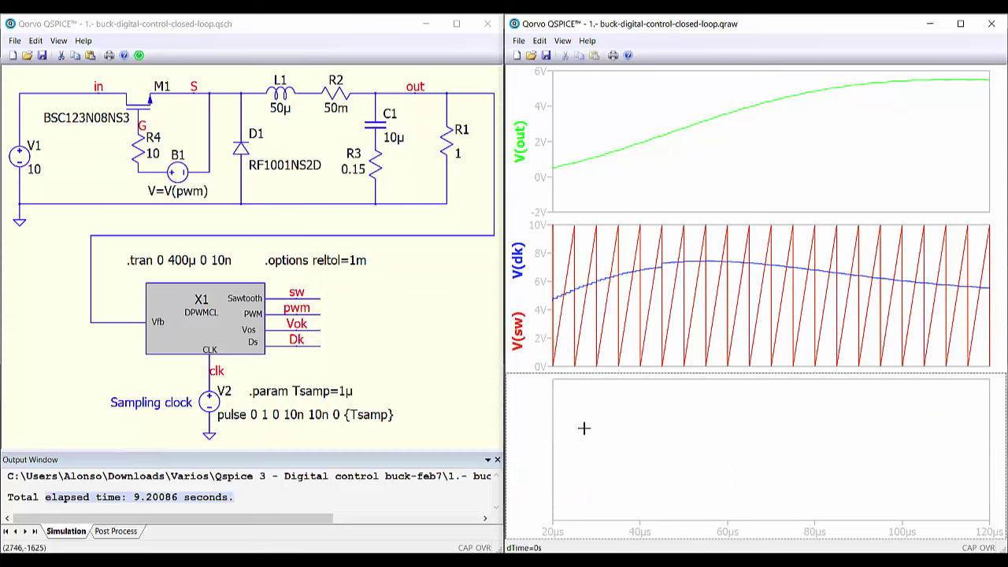
Plot V(pwm) at the bottom, overlay V(vok) on V(out), and zoom into a few switching cycles
left_click(315, 314)
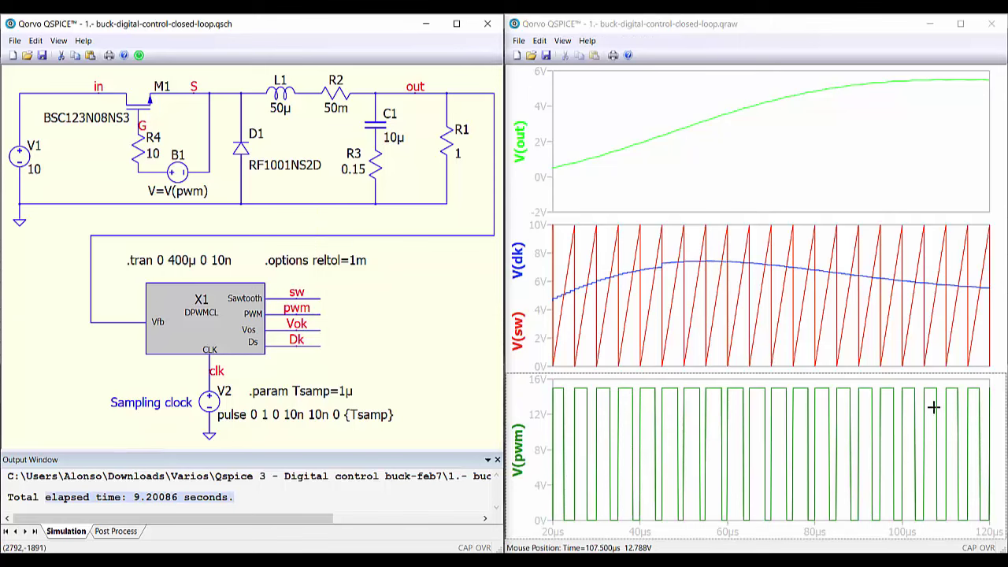
right_click(679, 198)
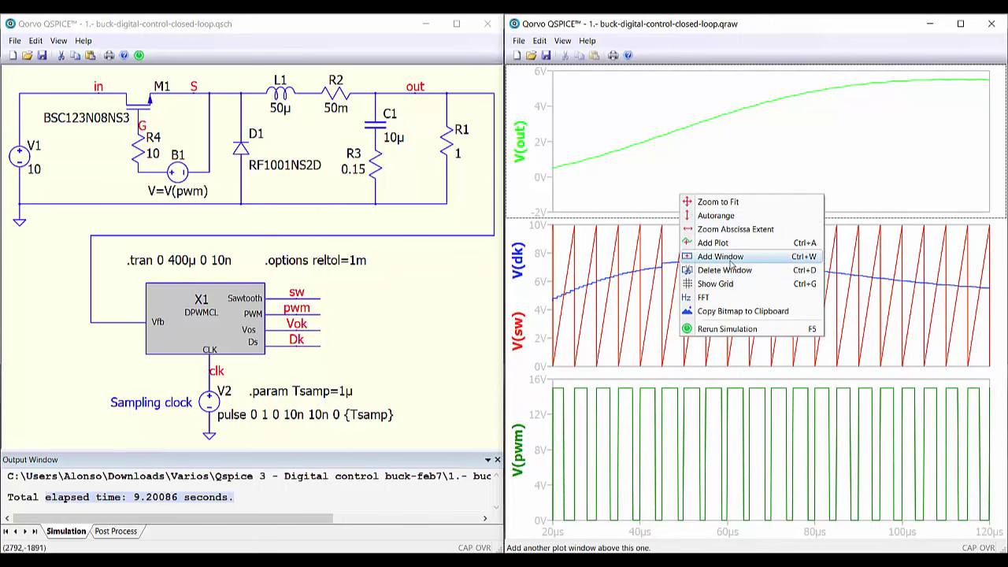
left_click(713, 203)
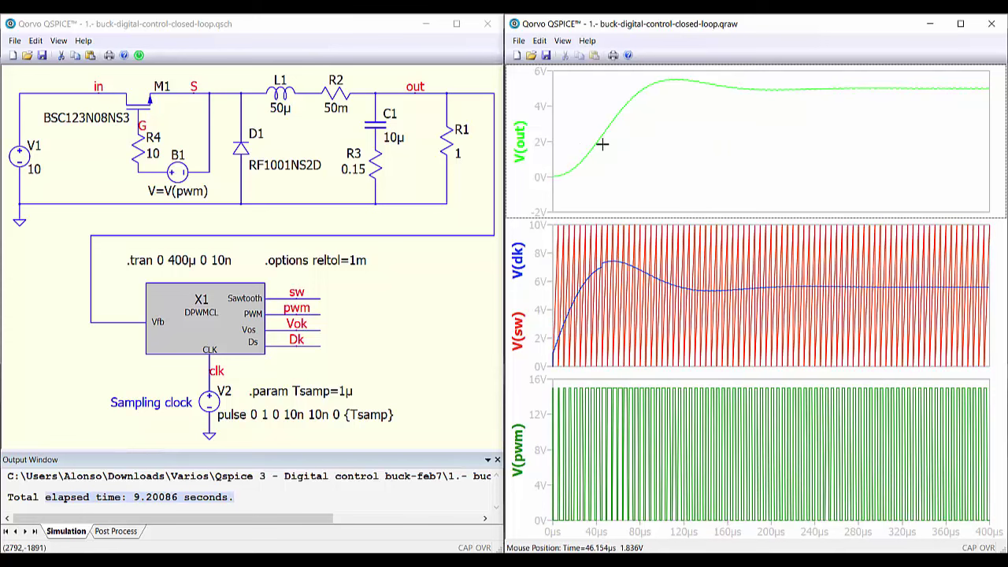
left_click(312, 337)
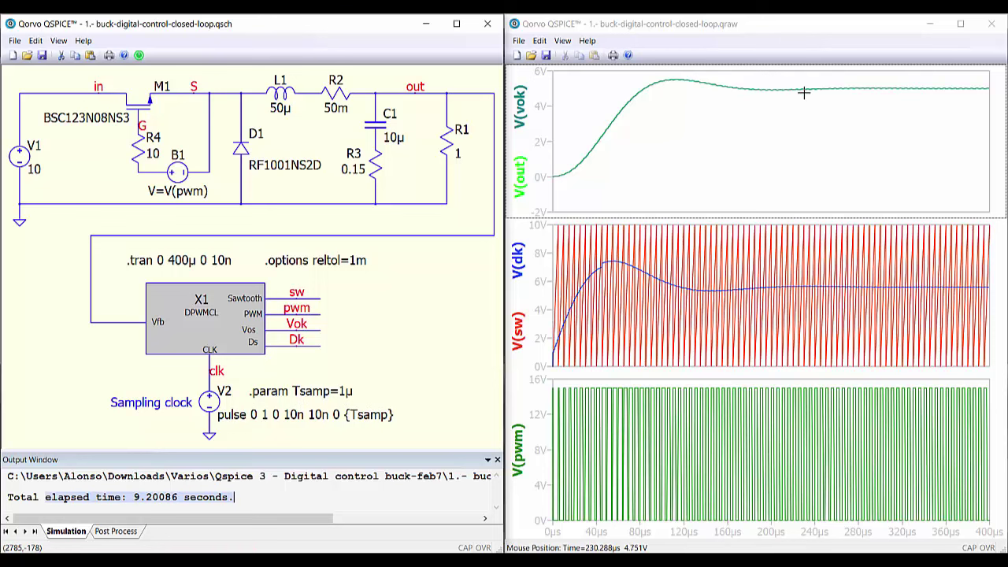
left_click_drag(637, 82, 658, 107)
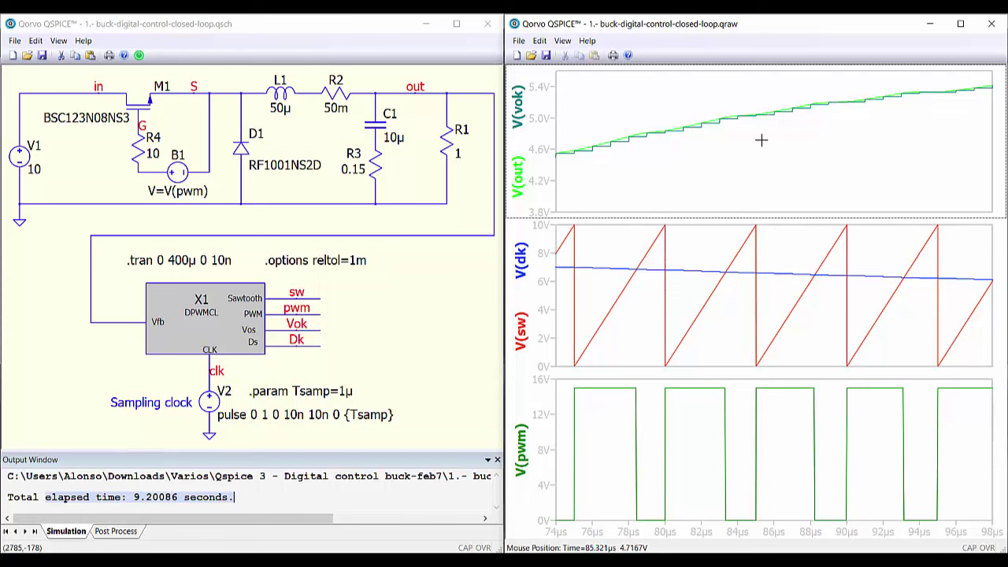
Plot the sampling clock, zooming into a few cycles and back to the full 0–400 µs range
left_click(208, 382)
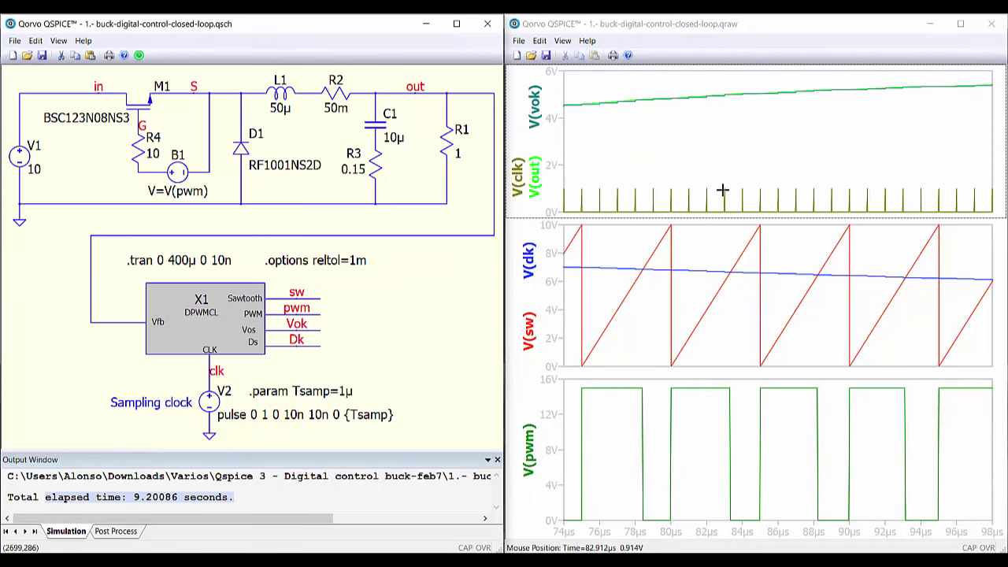
left_click_drag(658, 80, 744, 118)
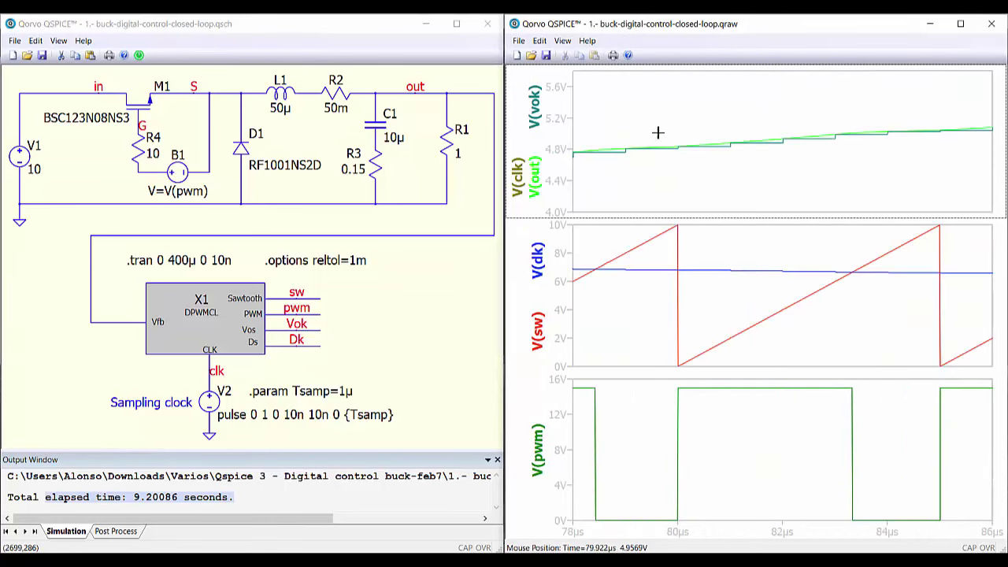
right_click(620, 115)
left_click(653, 116)
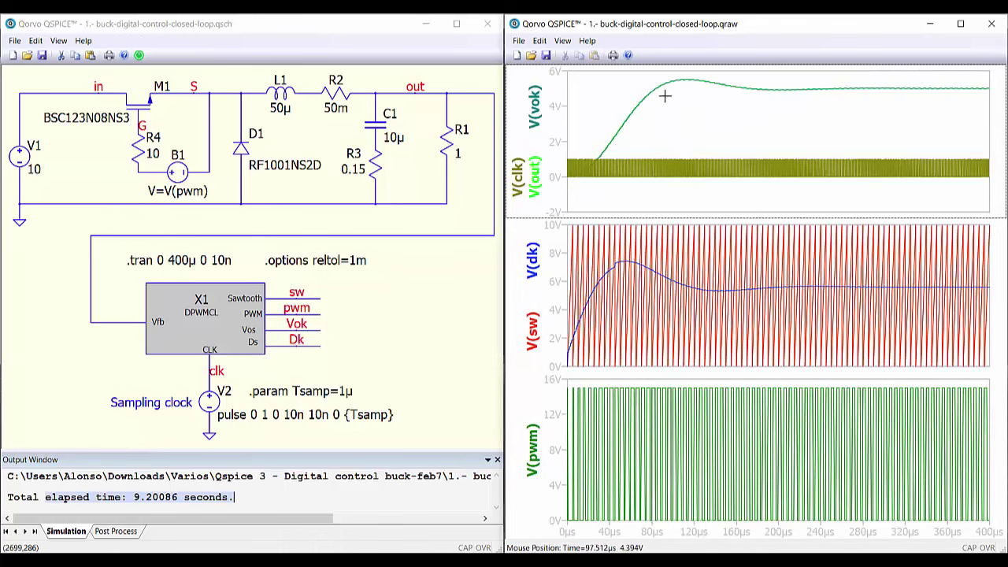
left_click_drag(600, 123, 619, 196)
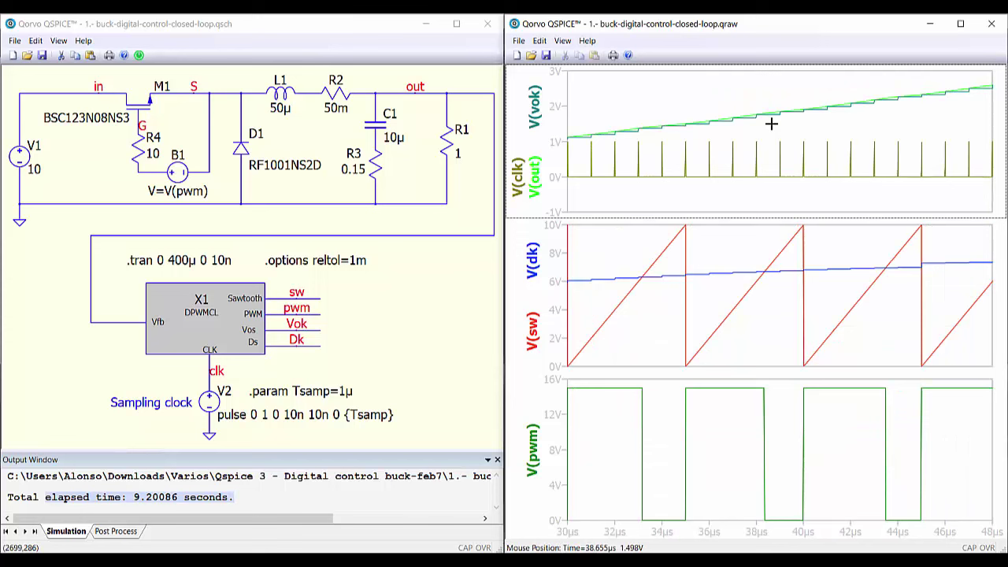
right_click(772, 124)
left_click(810, 134)
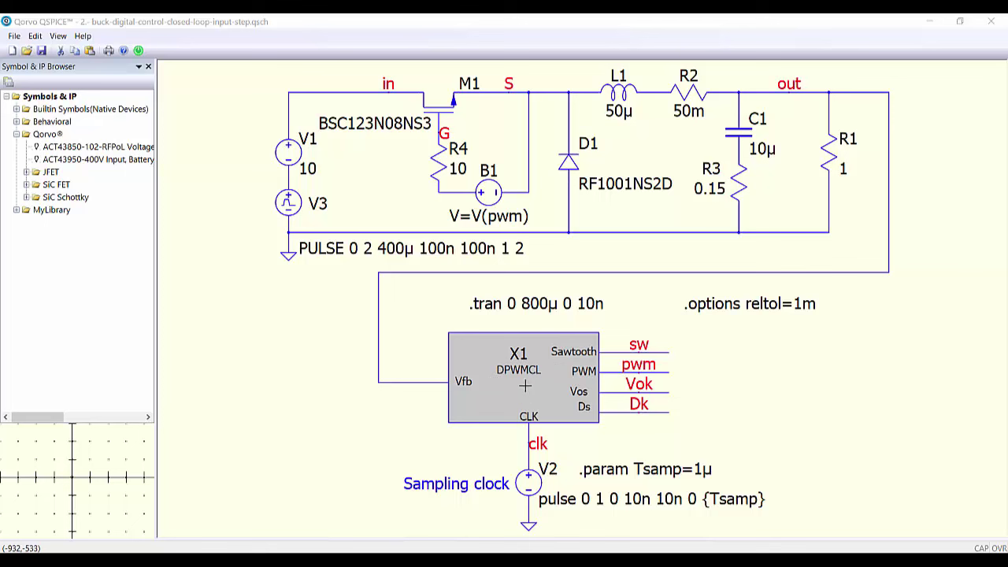
Run the input-step simulation and plot V(out) with the symbol browser closed
left_click(138, 52)
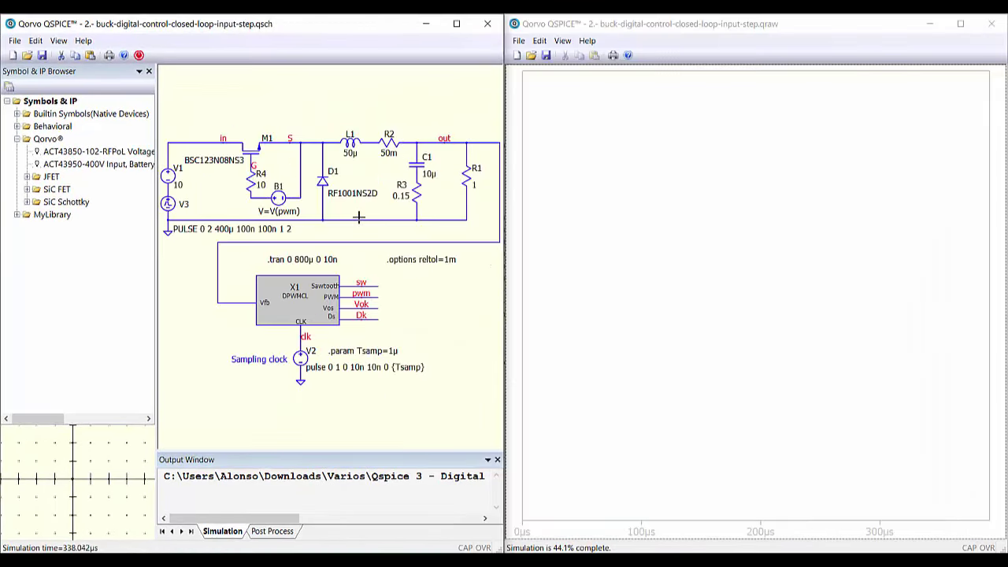
left_click(149, 70)
scroll(414, 286, "down", 1)
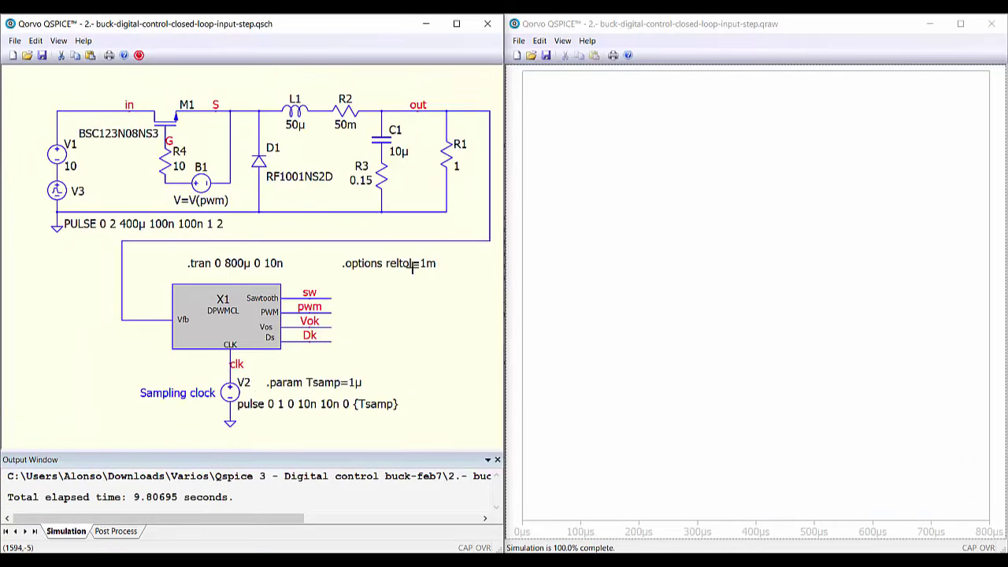
left_click(436, 113)
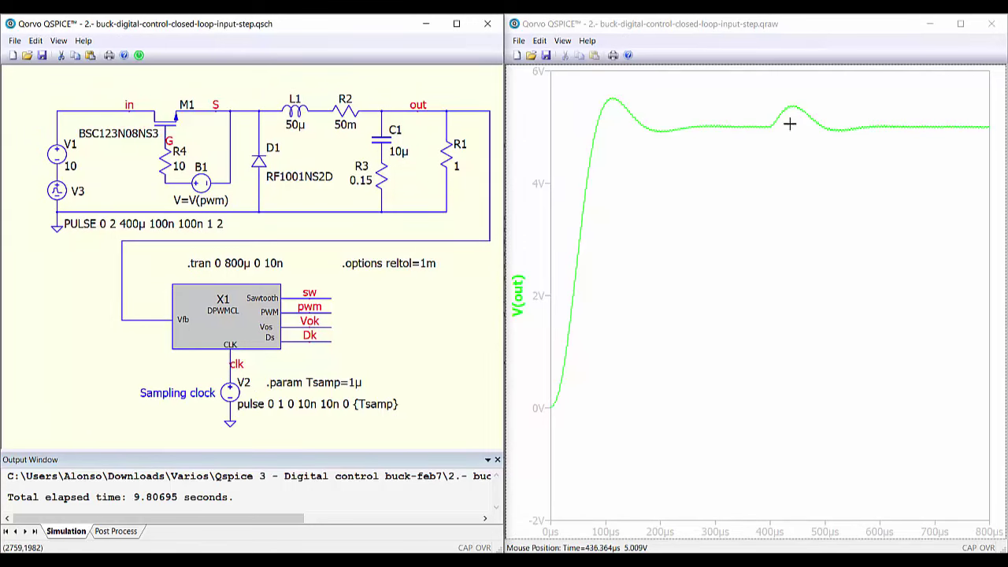
right_click(745, 190)
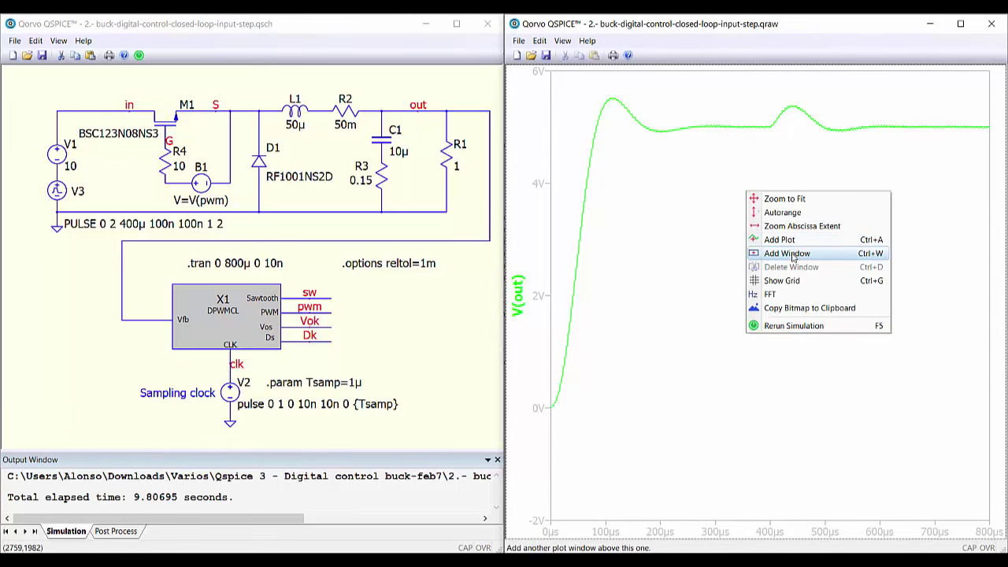
Plot V(in) in the top pane with V(out) moved into a new middle pane
left_click(788, 253)
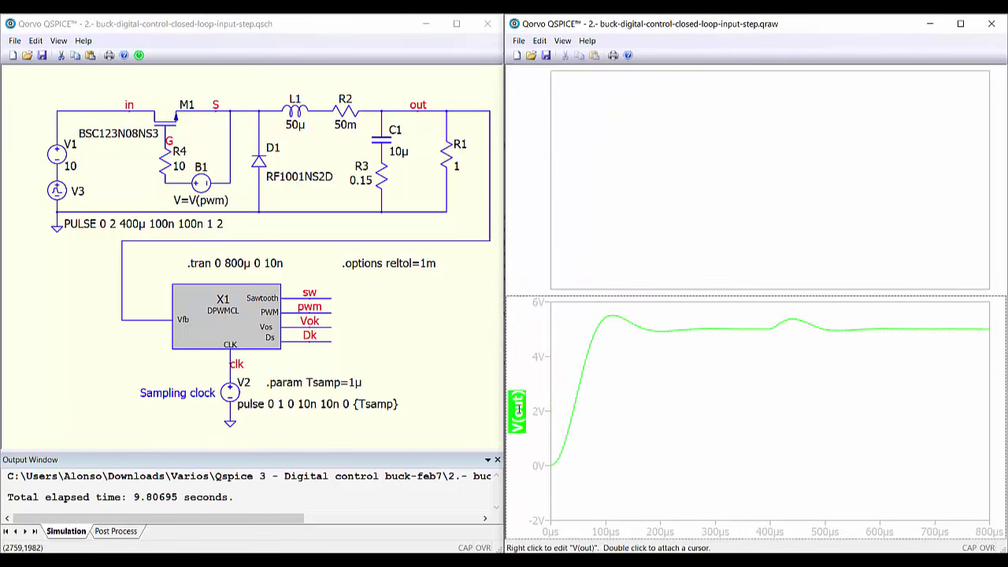
left_click_drag(519, 409, 517, 234)
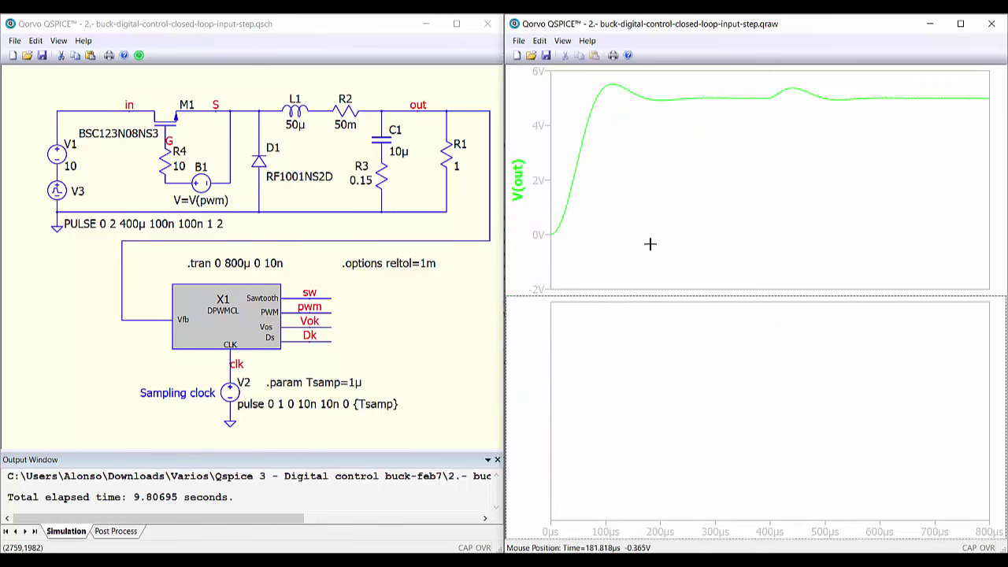
left_click(79, 112)
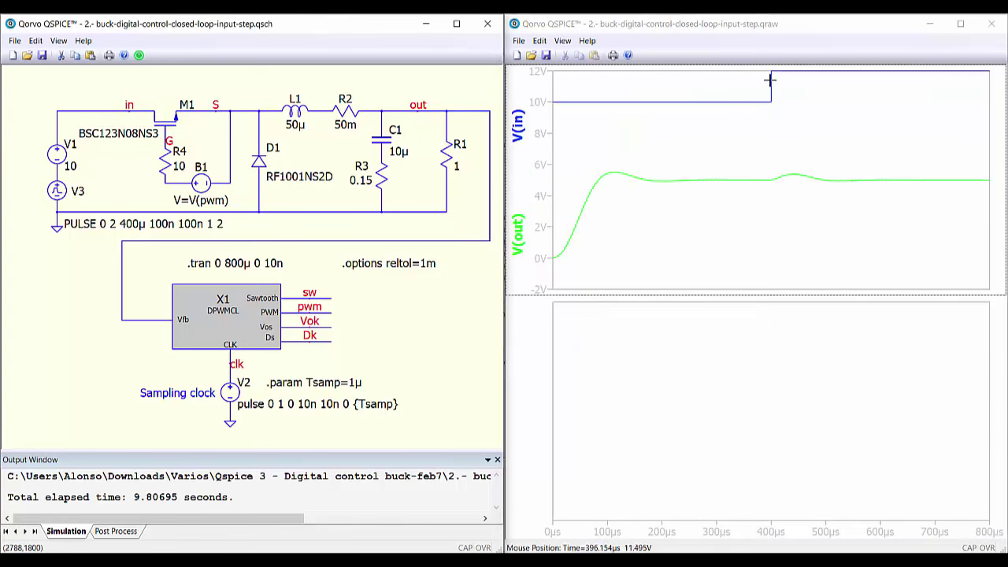
left_click(721, 135)
right_click(721, 134)
right_click(627, 363)
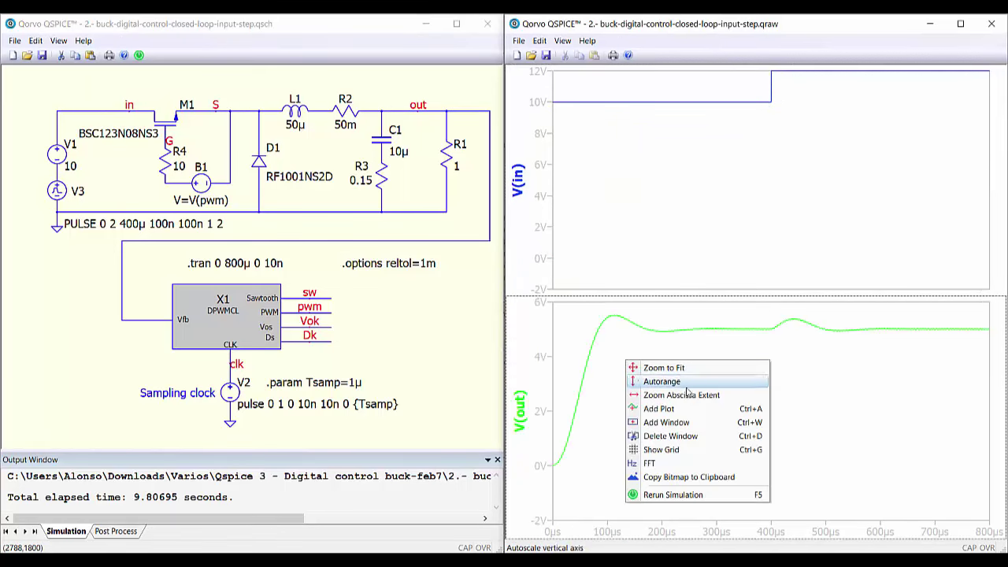
left_click(670, 423)
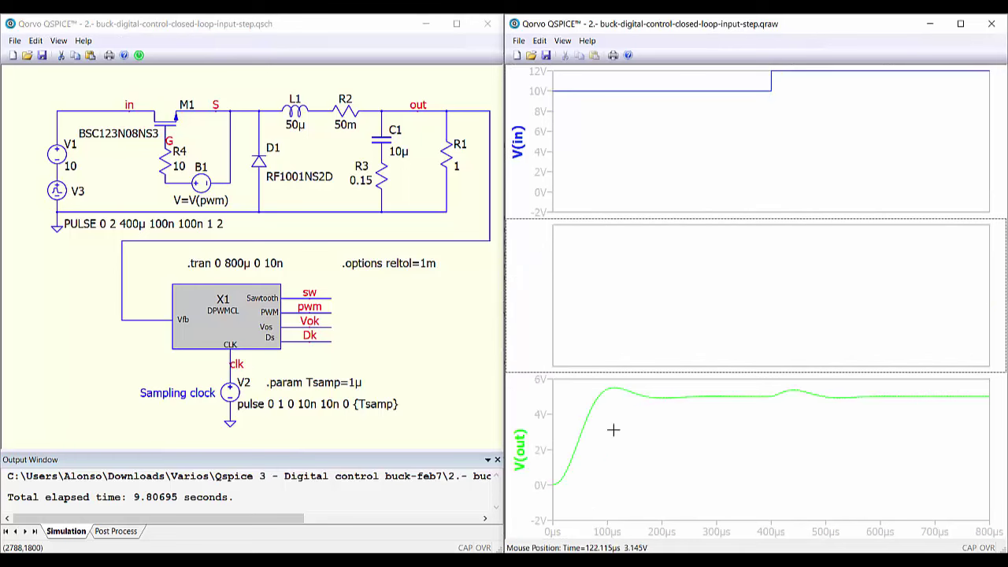
left_click_drag(526, 449, 522, 295)
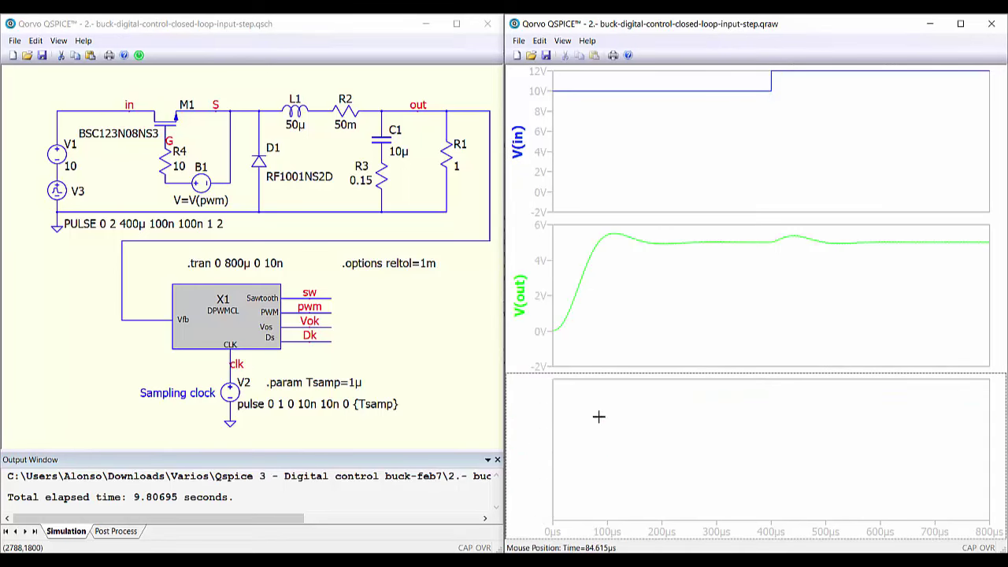
Plot V(dk) and V(sw) in the bottom pane, add V(vok) to V(out), and zoom into startup
left_click(323, 342)
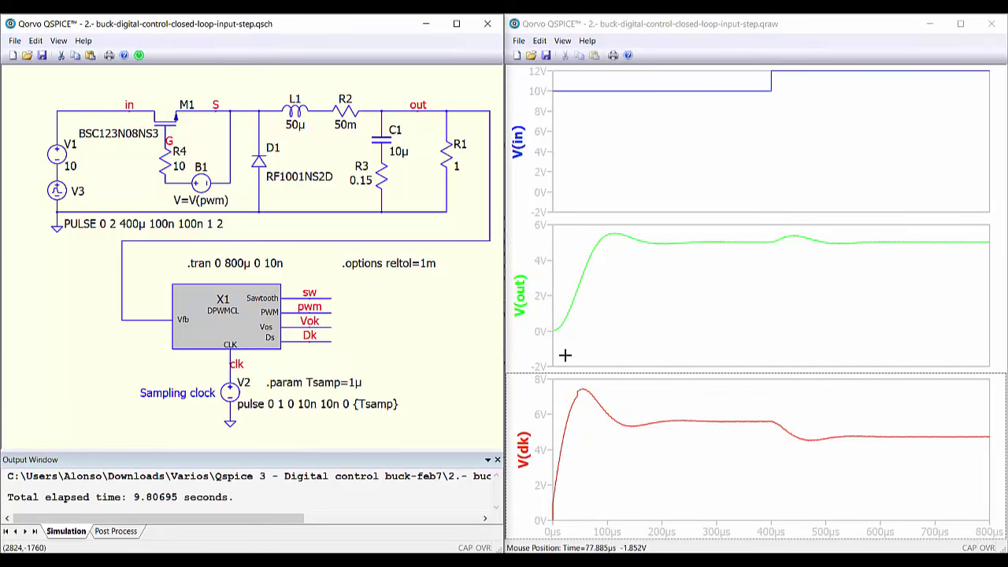
left_click(327, 298)
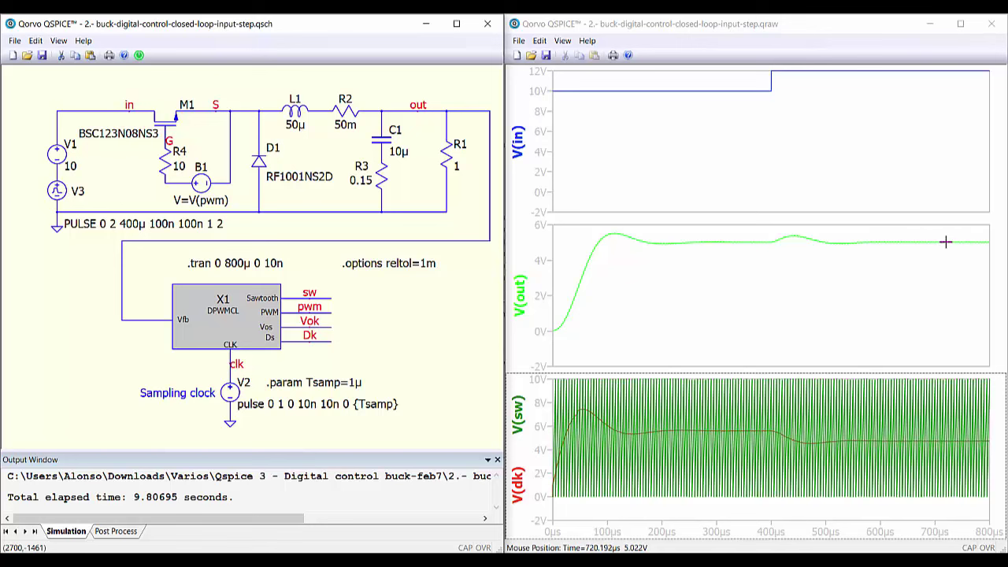
left_click(698, 291)
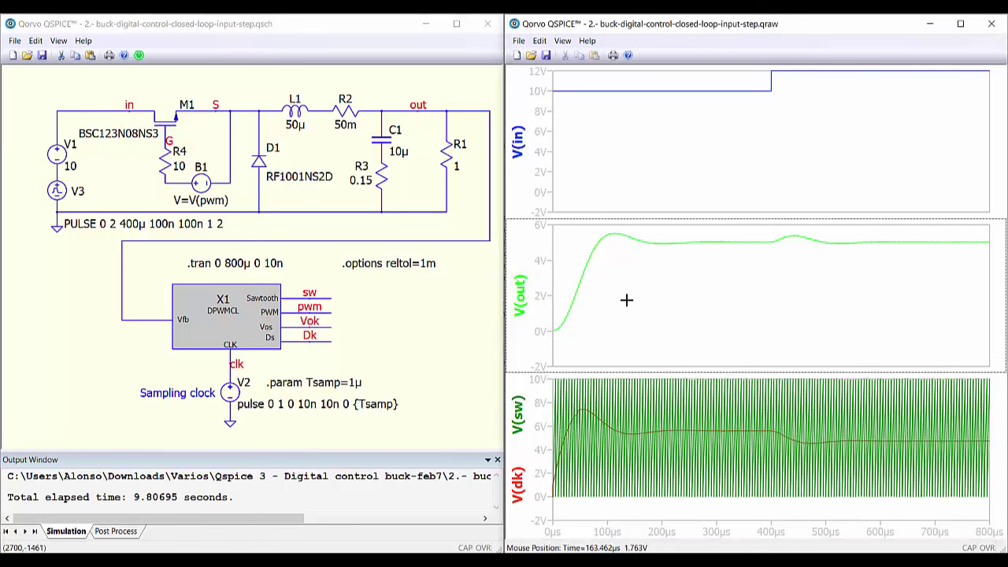
left_click(329, 333)
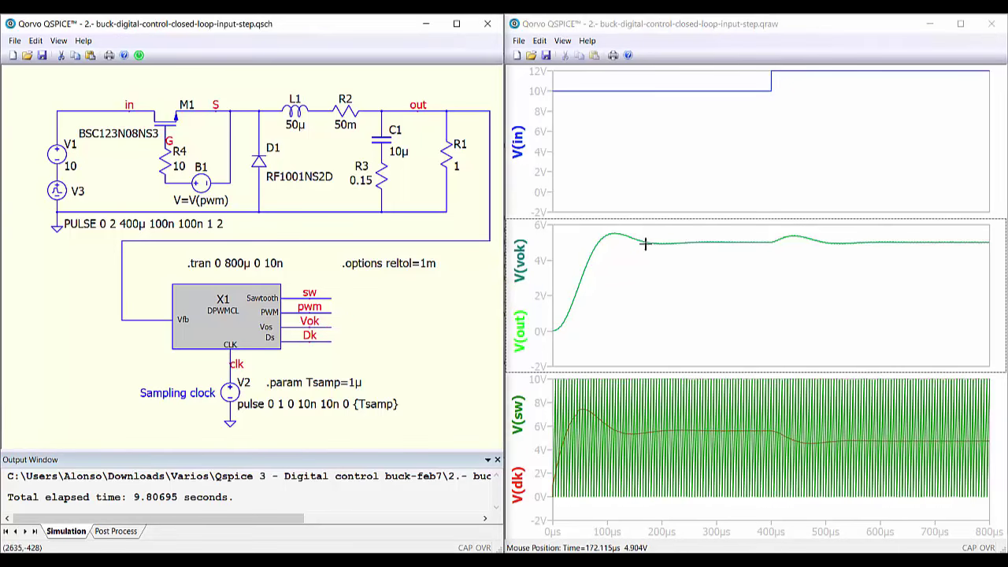
left_click_drag(597, 231, 635, 265)
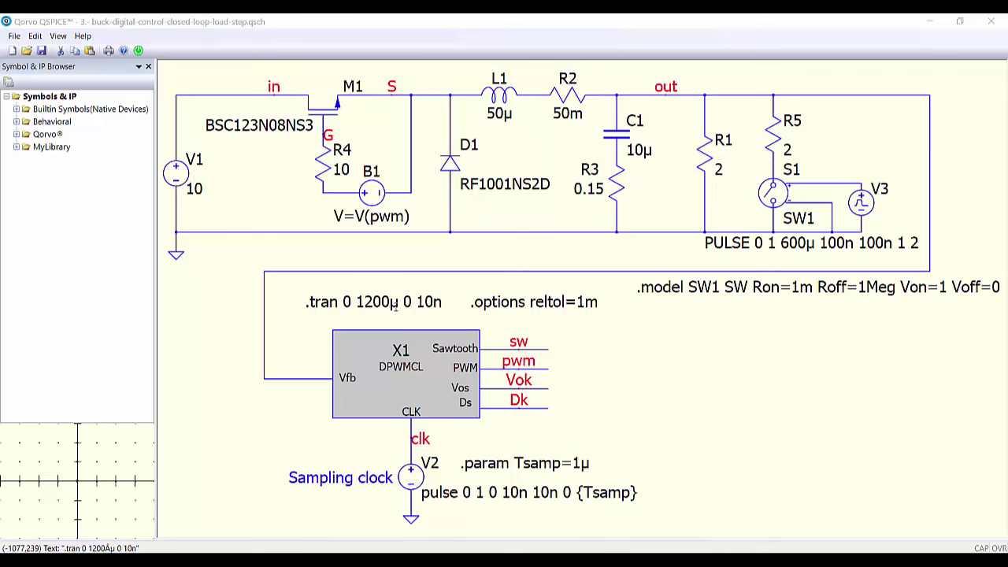
Run the load-step simulation, plot V(out) and move it into a new upper pane
left_click(138, 51)
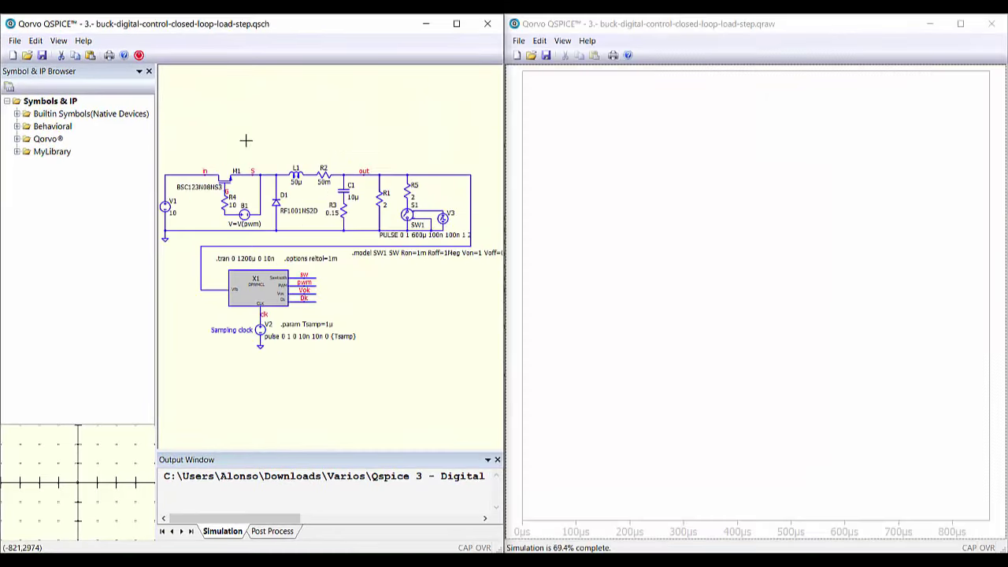
left_click_drag(336, 323, 354, 311)
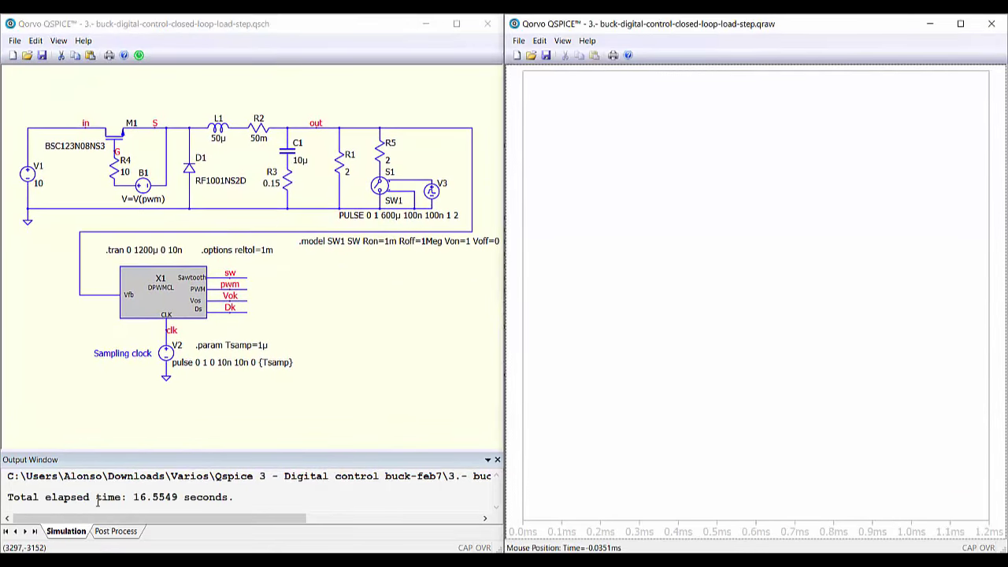
left_click(10, 496)
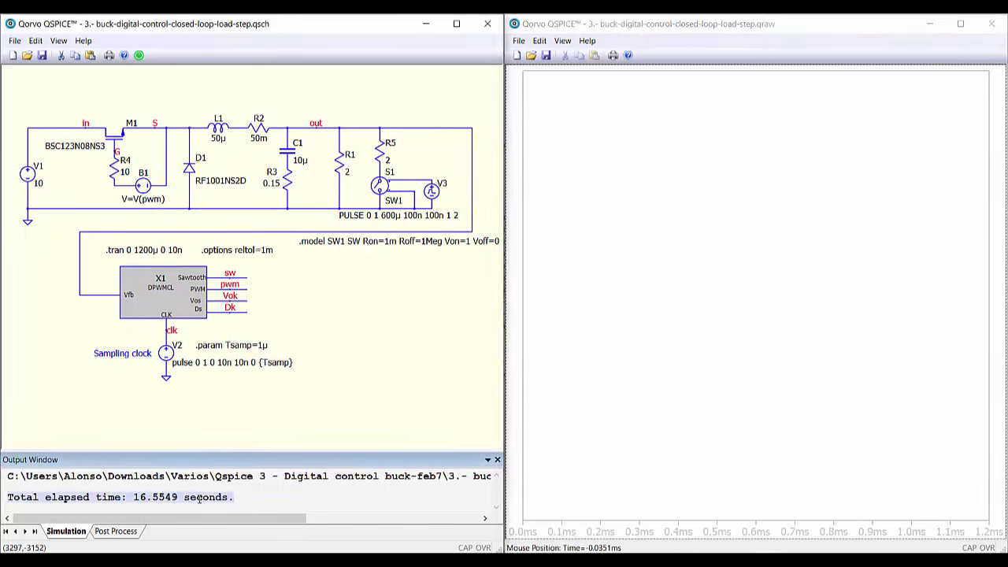
left_click(325, 133)
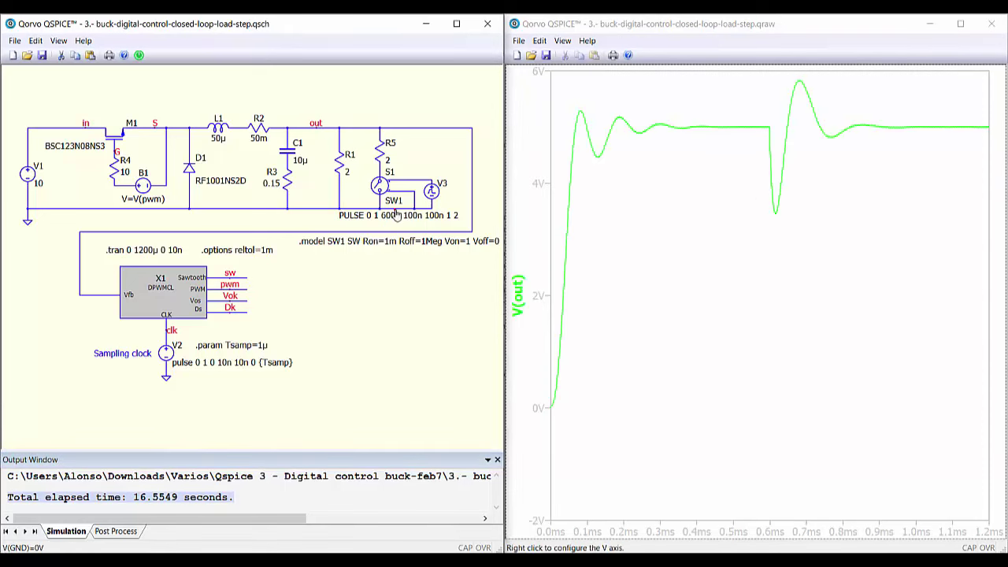
right_click(614, 285)
left_click(642, 334)
left_click_drag(517, 409, 536, 224)
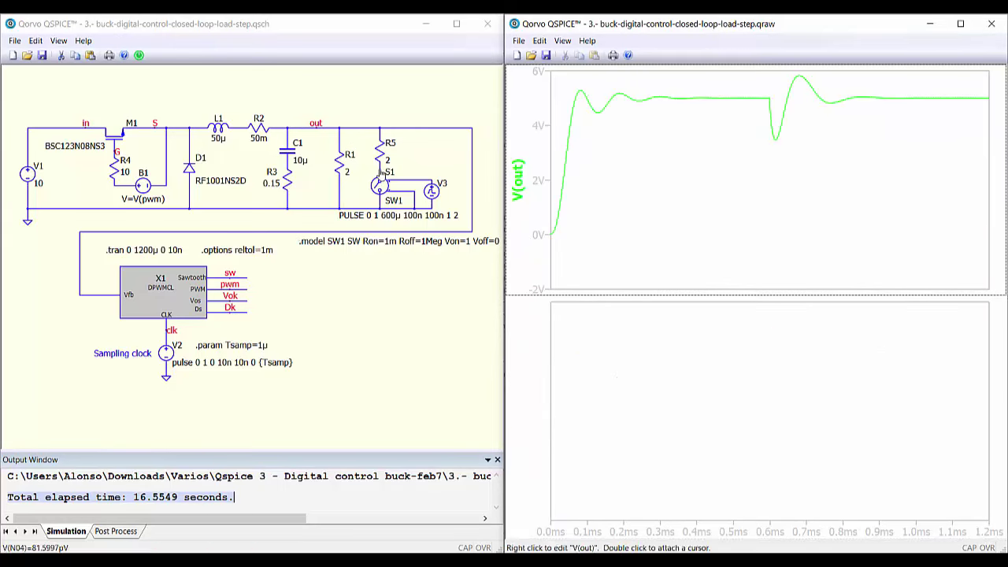
Plot the load-step control pulse V(n05) and the duty-cycle V(dk) in the lower pane
left_click(413, 184)
left_click(413, 183)
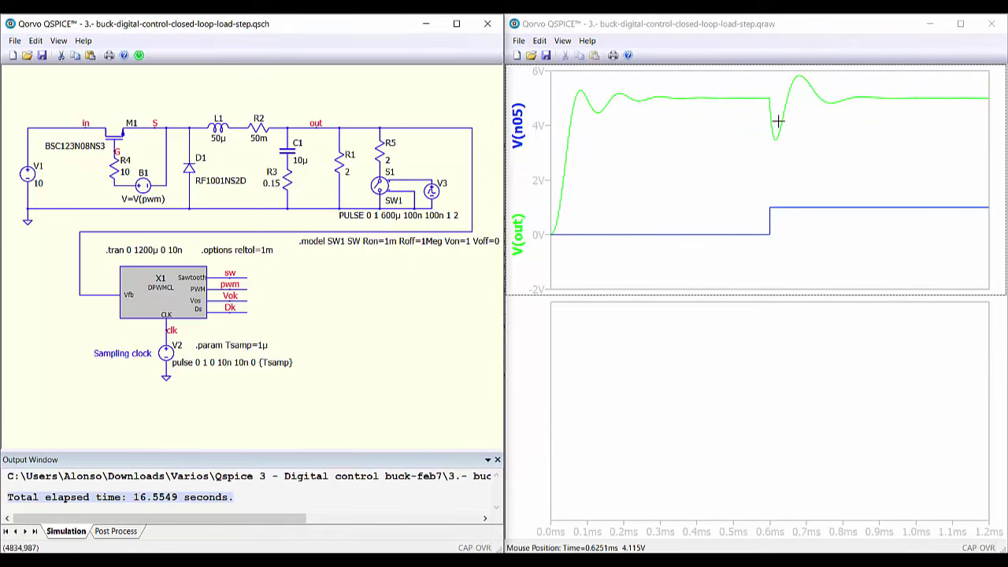
left_click(685, 344)
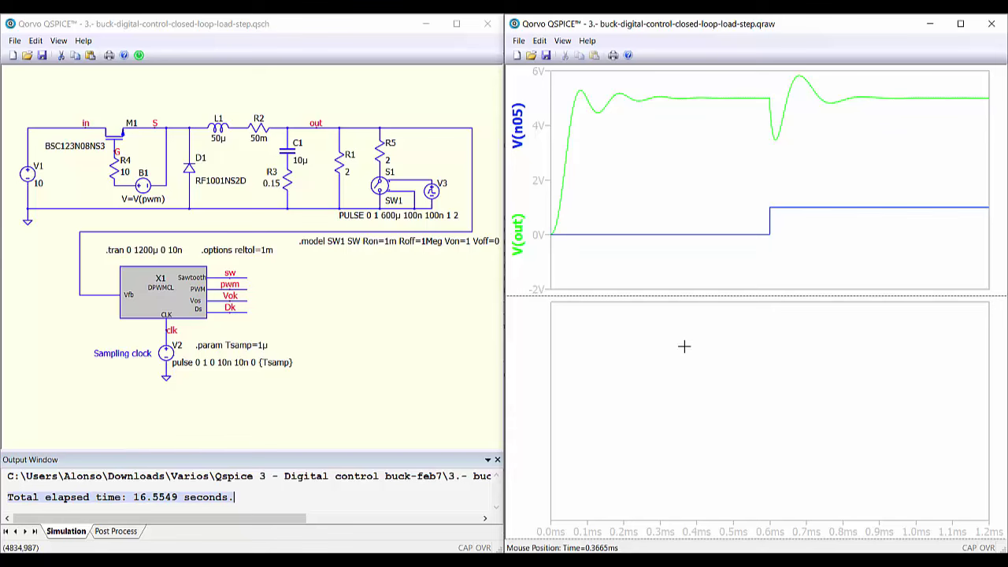
left_click(245, 315)
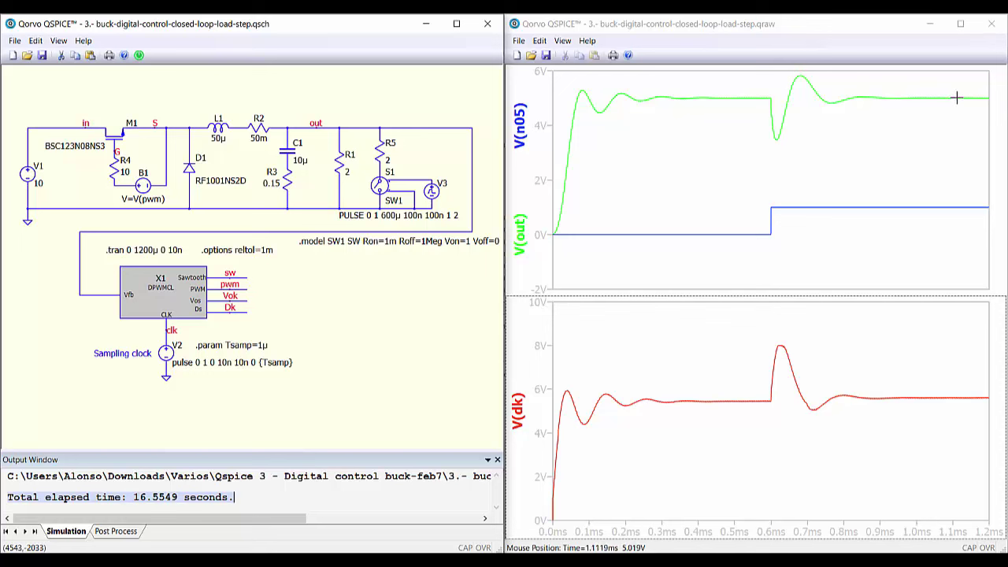
Overlay V(vok) on V(out), zoom into the startup rise, then restore the full 0–1.2 ms view
left_click(677, 170)
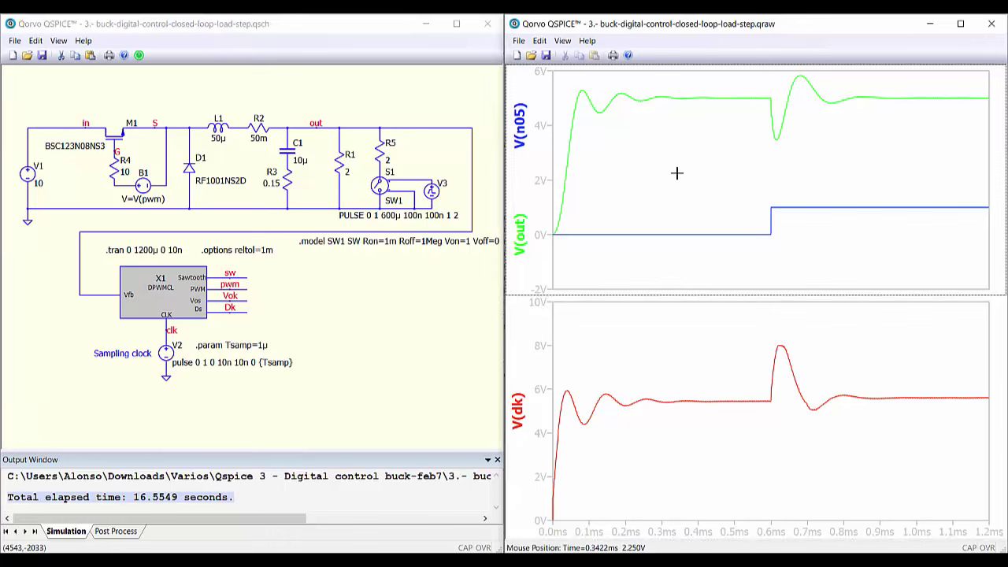
left_click(237, 304)
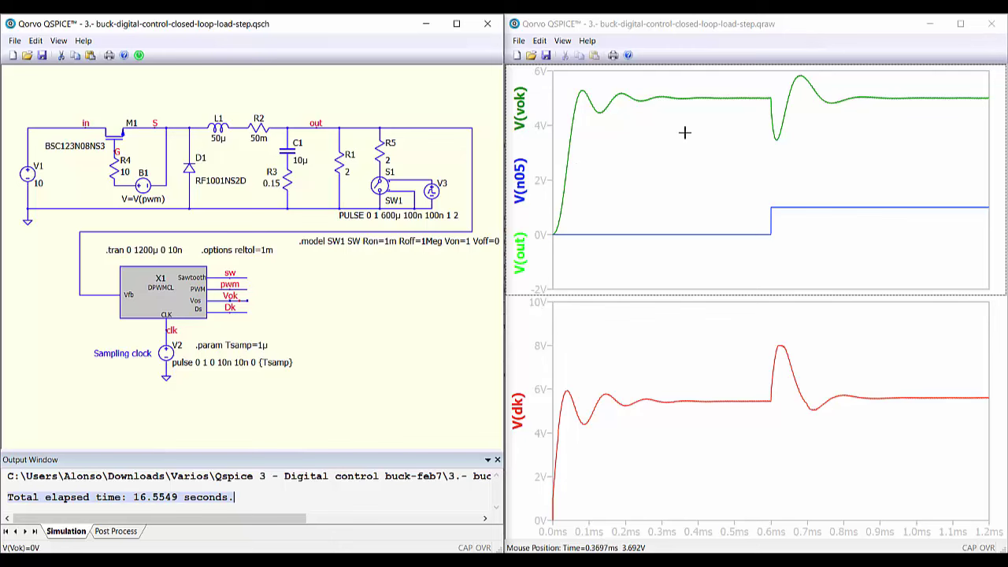
left_click_drag(568, 88, 589, 112)
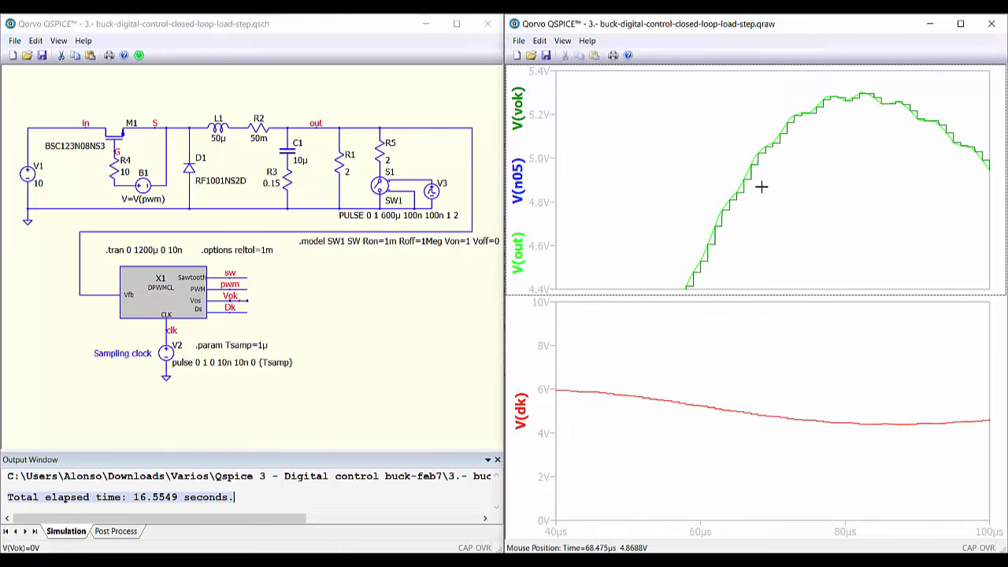
right_click(682, 149)
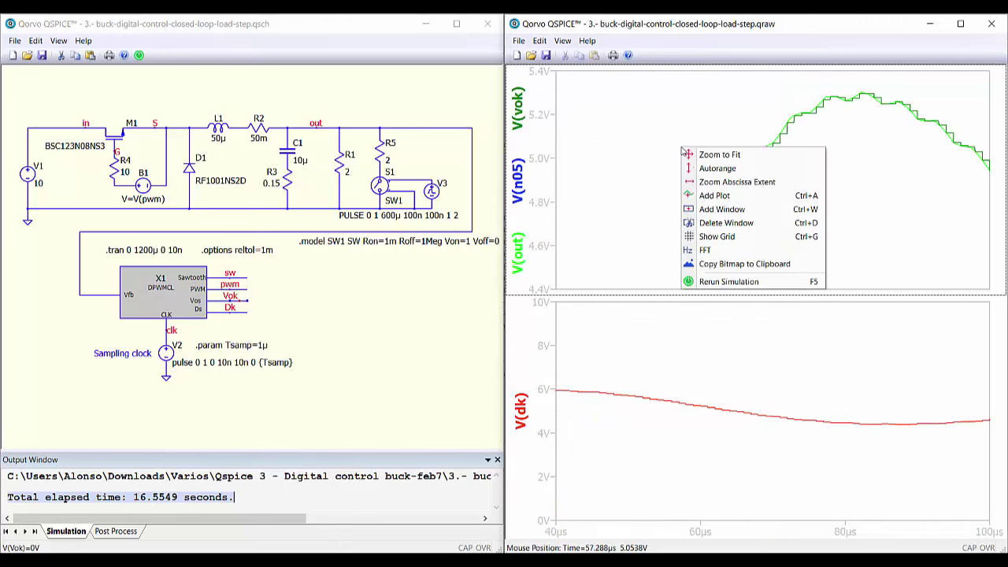
left_click(686, 164)
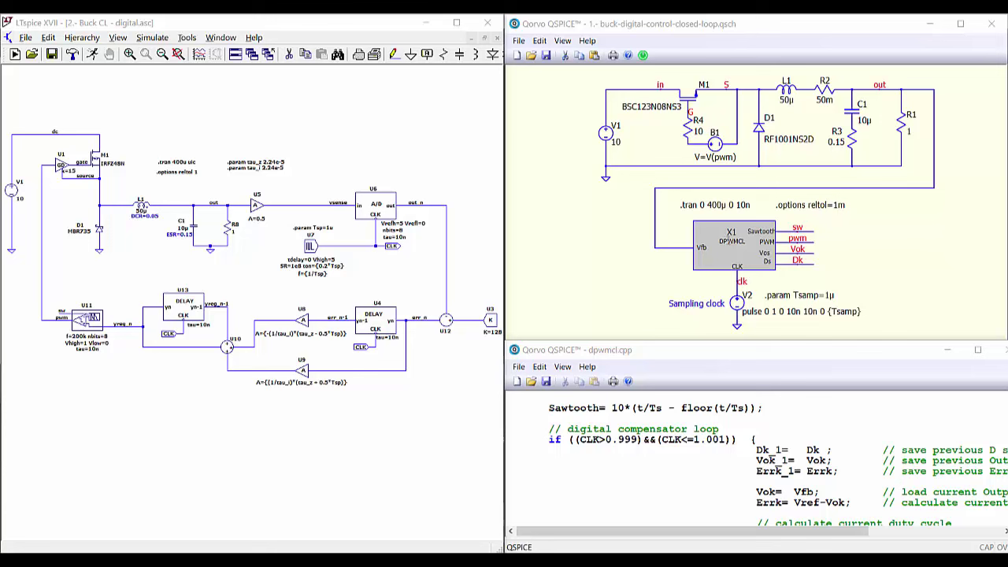
scroll(689, 443, "down", 3)
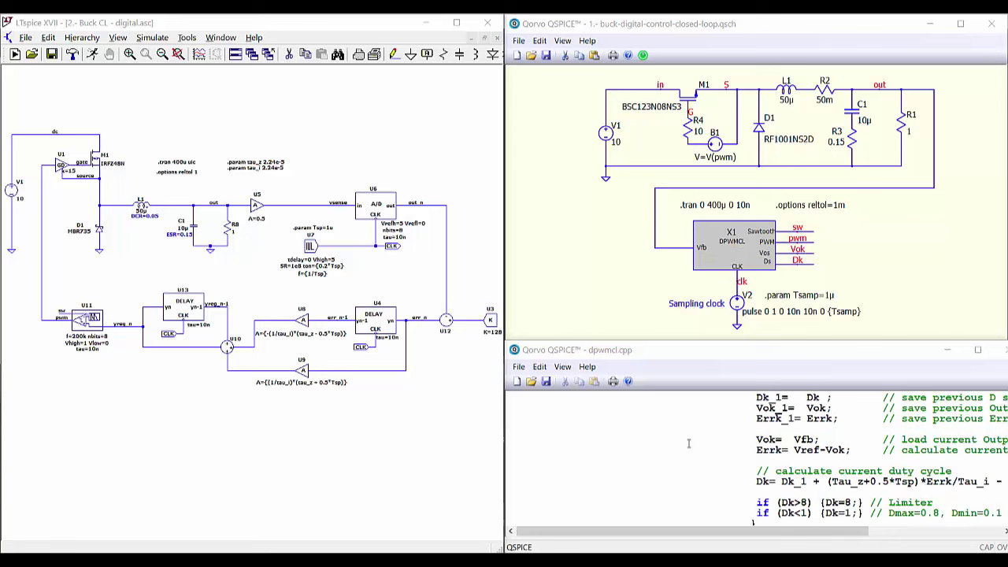
scroll(689, 443, "down", 3)
scroll(689, 444, "up", 9)
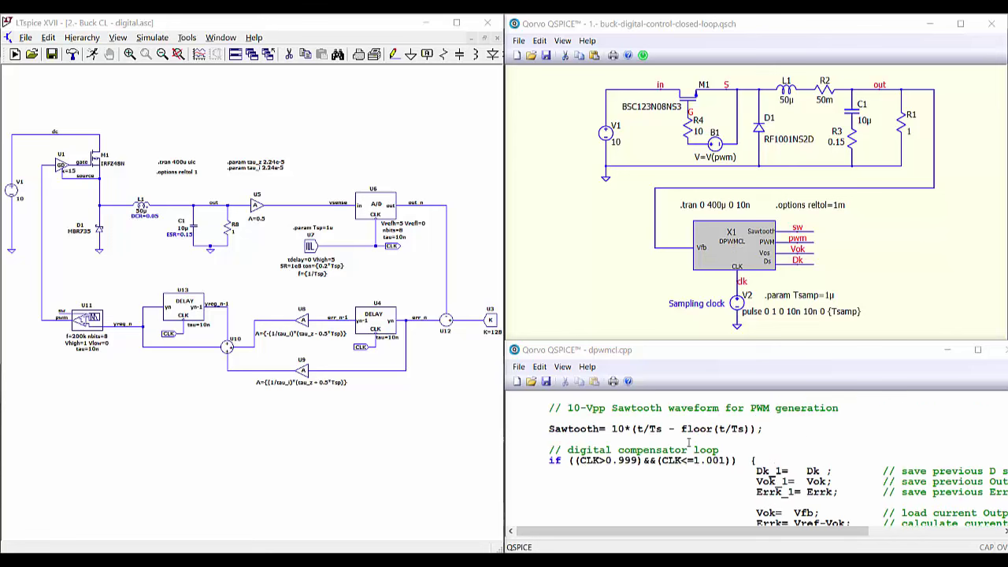
scroll(688, 443, "down", 3)
scroll(688, 442, "down", 2)
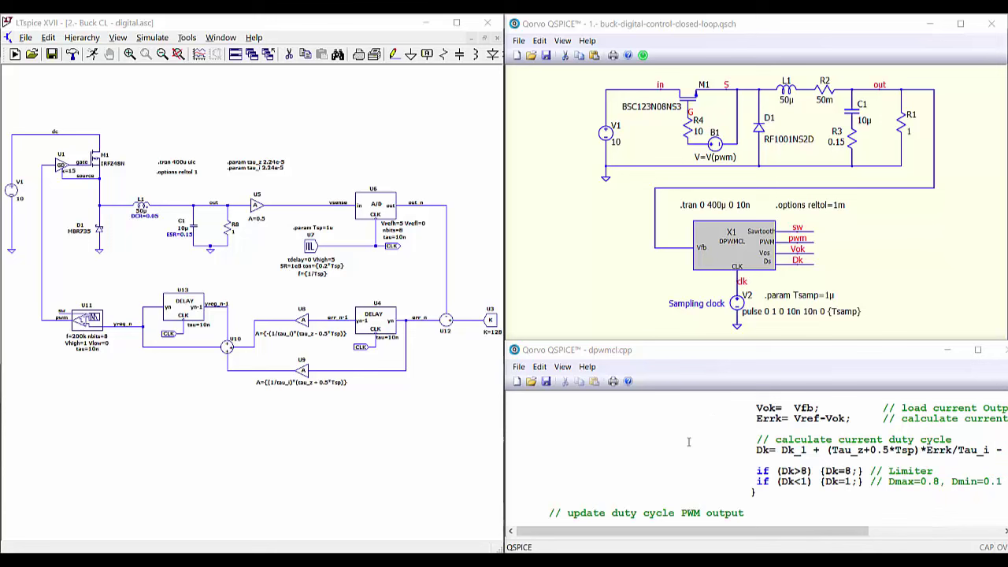
scroll(689, 441, "up", 2)
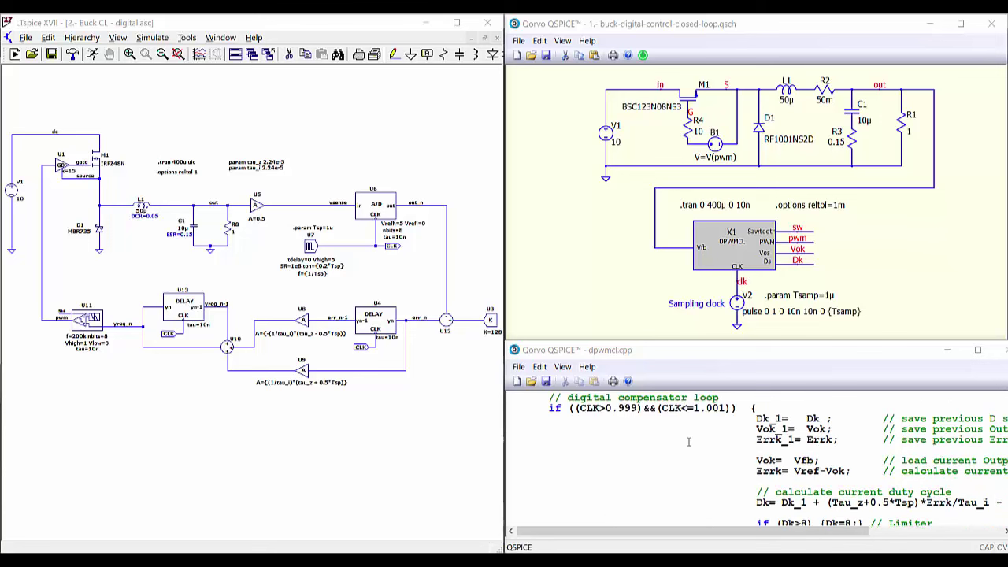